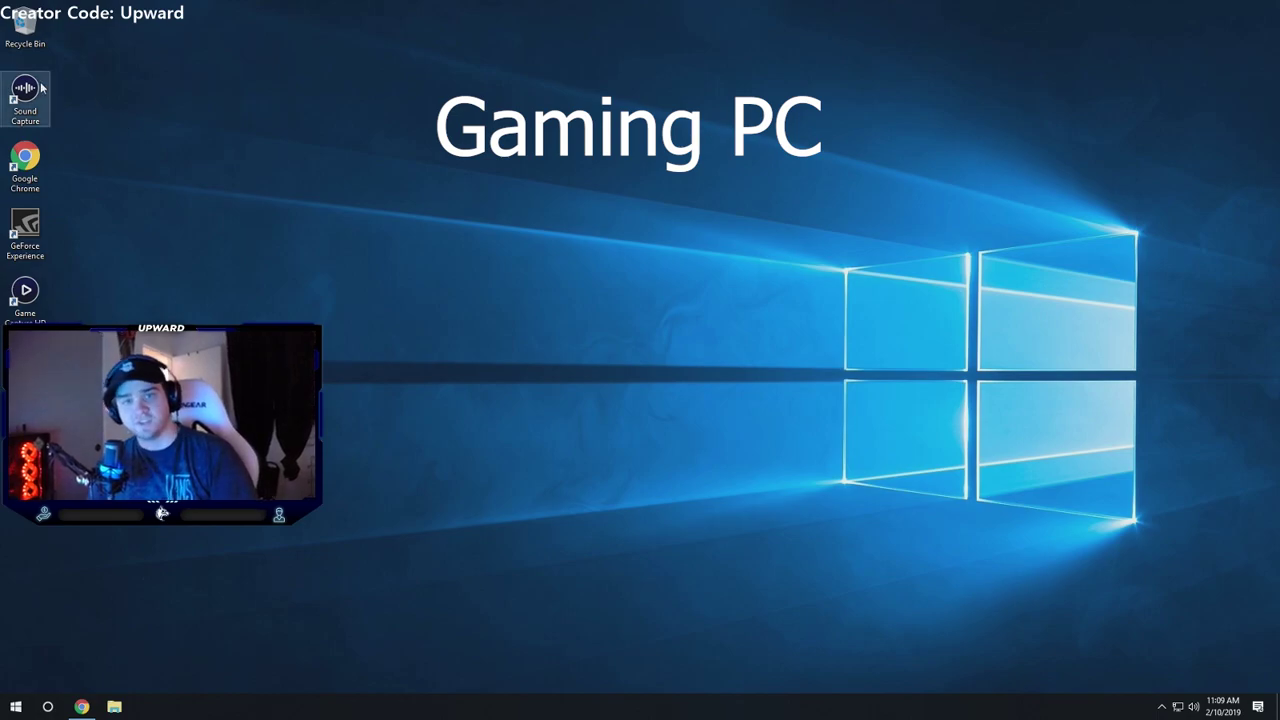
# Move the Sound Capture desktop shortcut below the Gaming PC title.
pyautogui.moveTo(42, 88)
pyautogui.mouseDown()
pyautogui.moveTo(558, 169)
pyautogui.moveTo(606, 161)
pyautogui.mouseUp()
pyautogui.moveTo(526, 86)
pyautogui.mouseDown()
pyautogui.moveTo(822, 399)
pyautogui.moveTo(582, 104)
pyautogui.mouseUp()
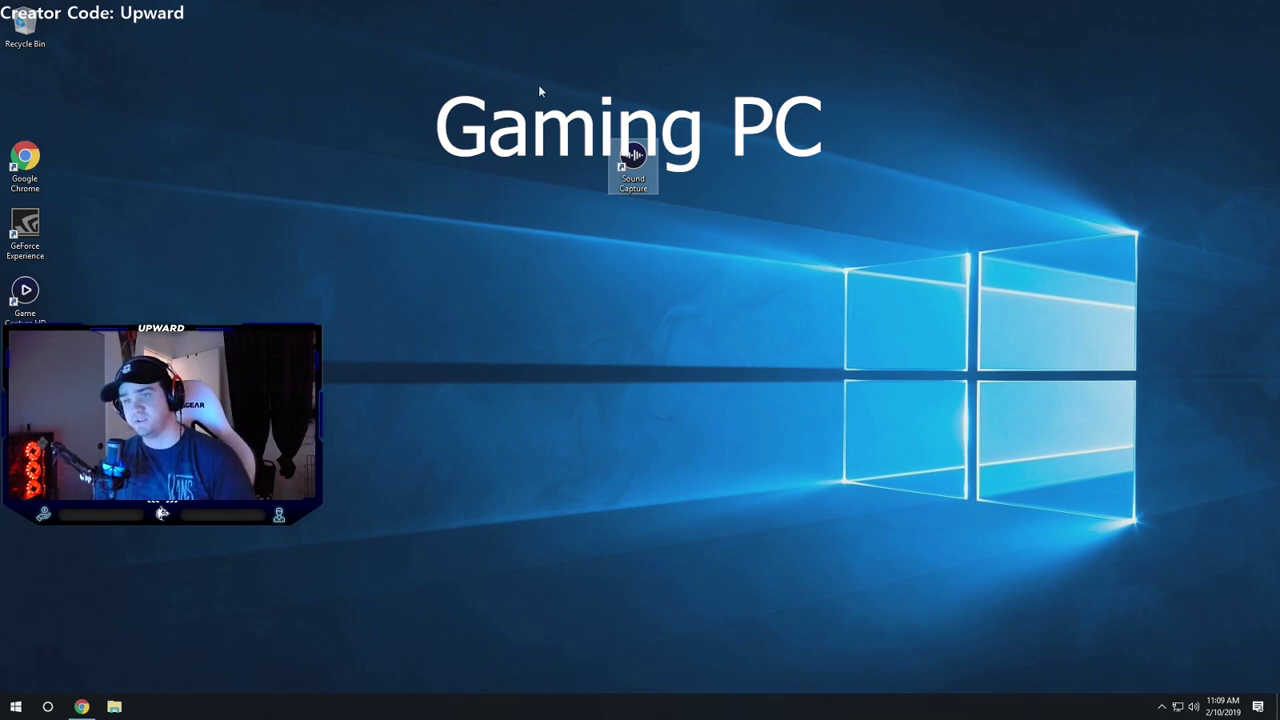
pyautogui.click(224, 228)
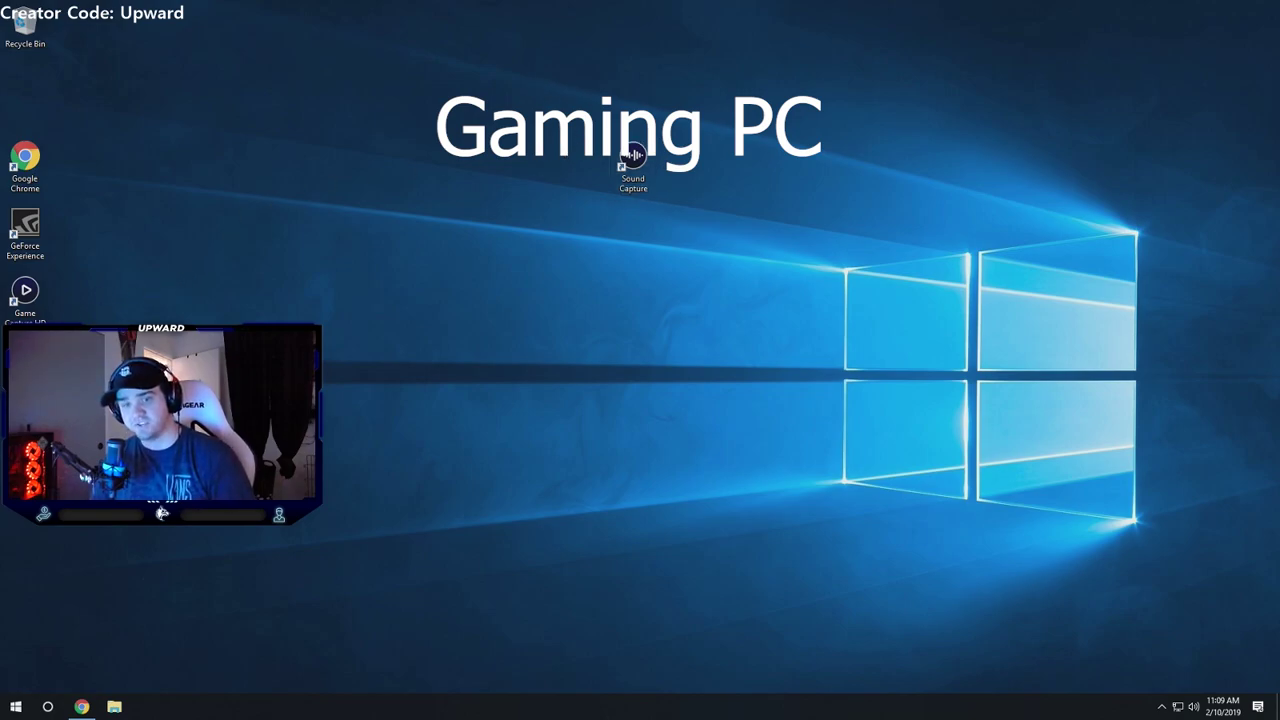
# Search Google for 'elgato' in a new Chrome tab.
pyautogui.click(84, 704)
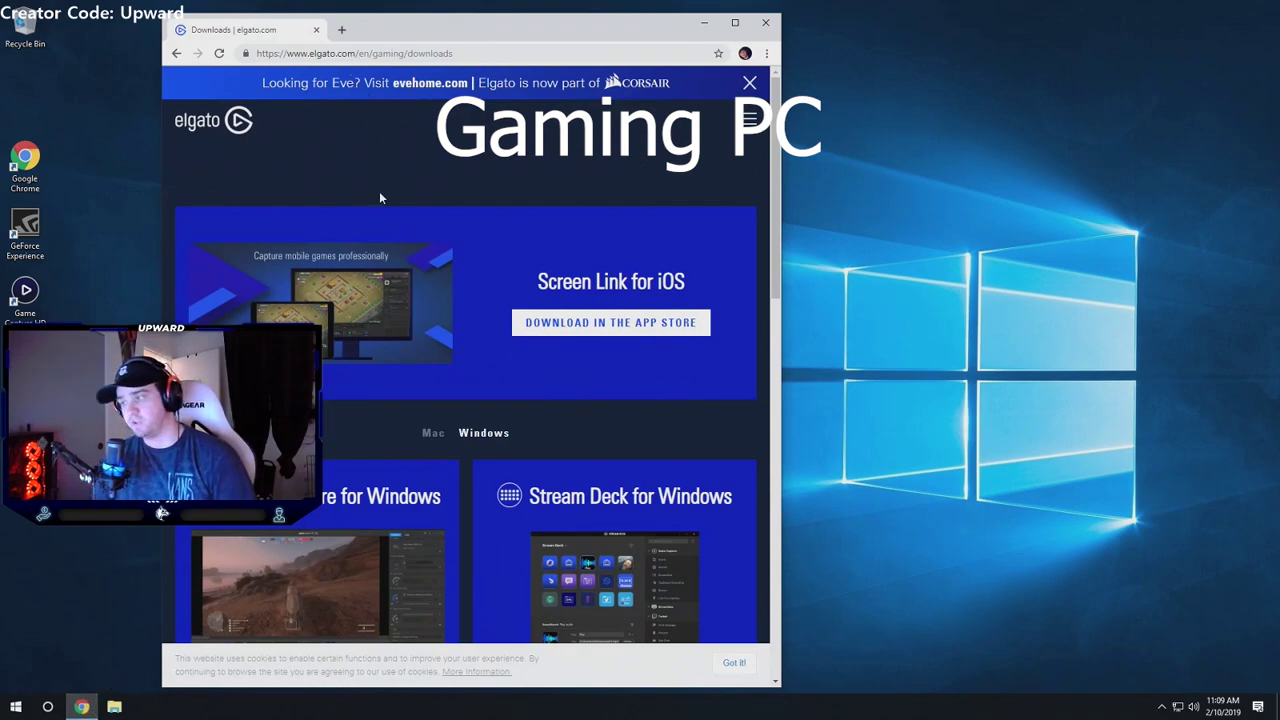
pyautogui.click(341, 30)
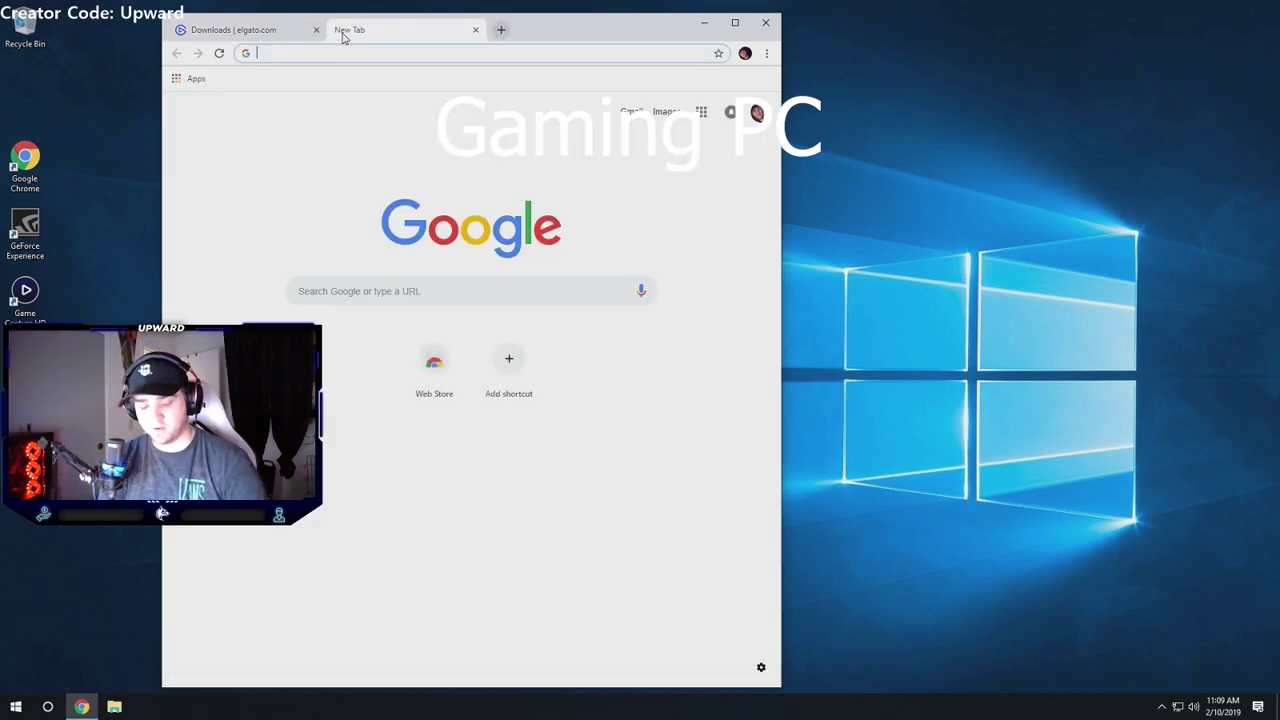
pyautogui.write('elgato')
pyautogui.press('Return')
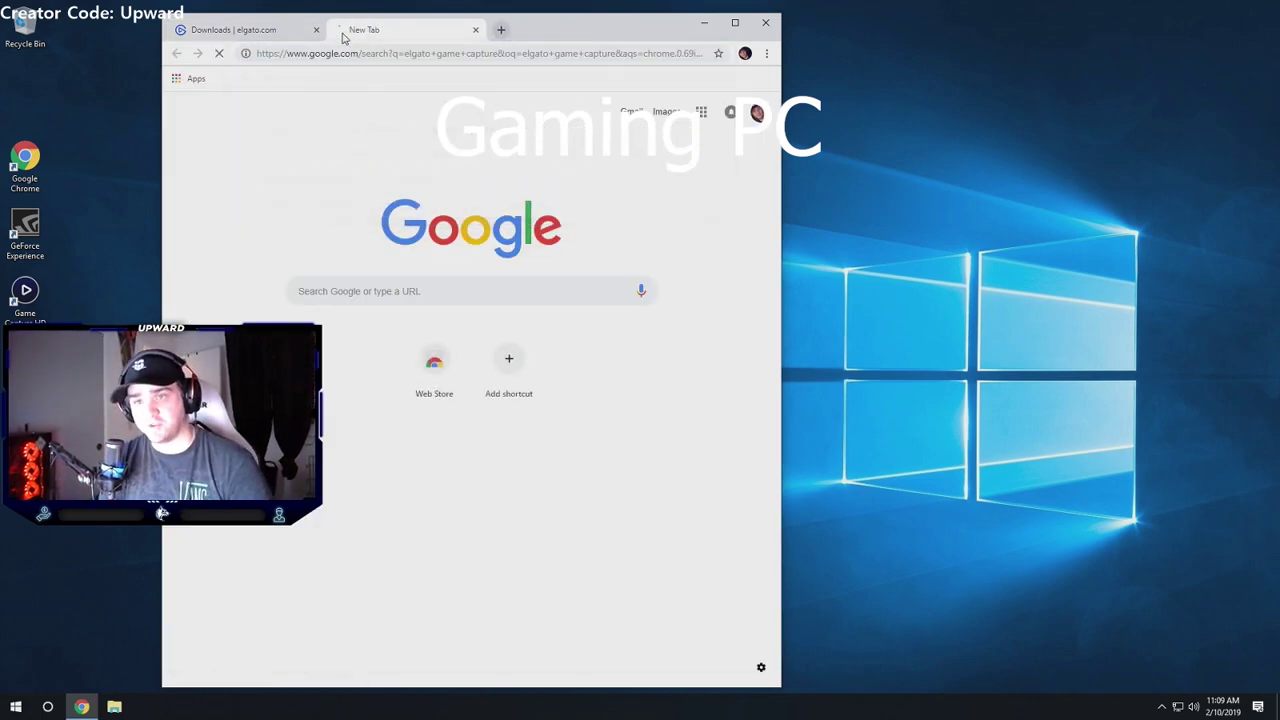
# Download Game Capture for Windows from Elgato's gaming downloads page and open GameCaptureSetup.msi.
pyautogui.click(322, 385)
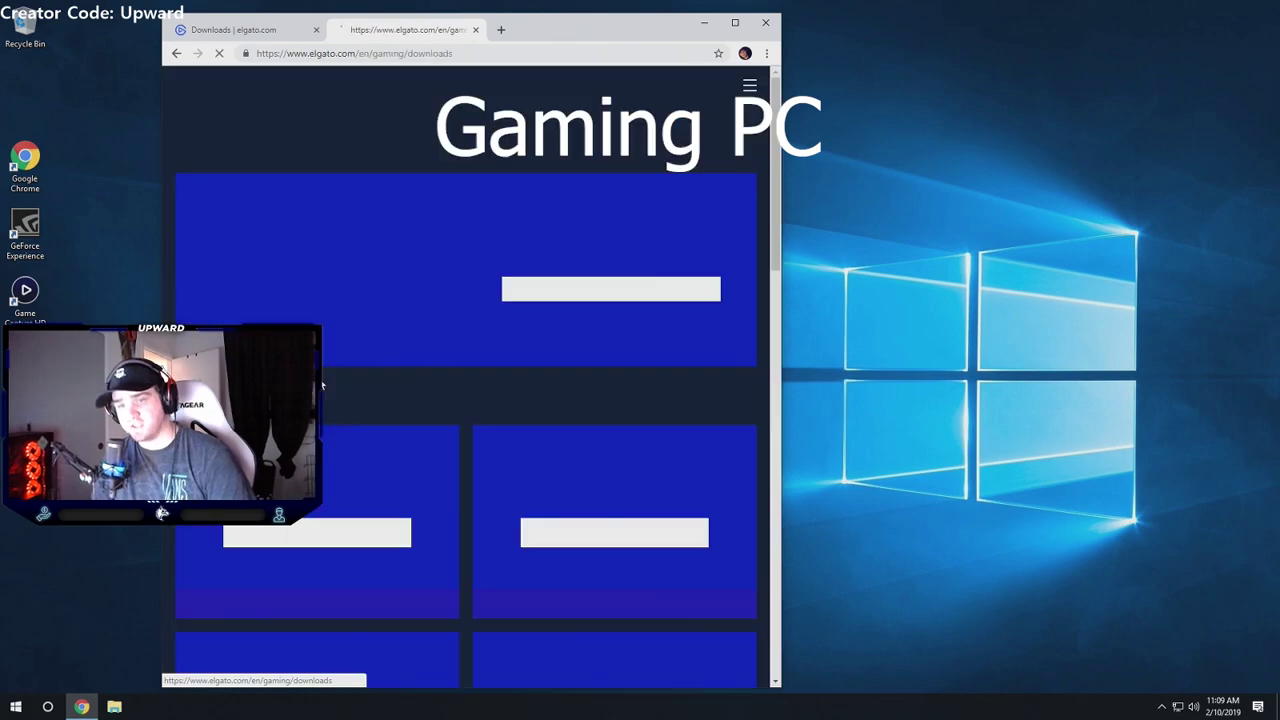
pyautogui.scroll(-4, 322, 400)
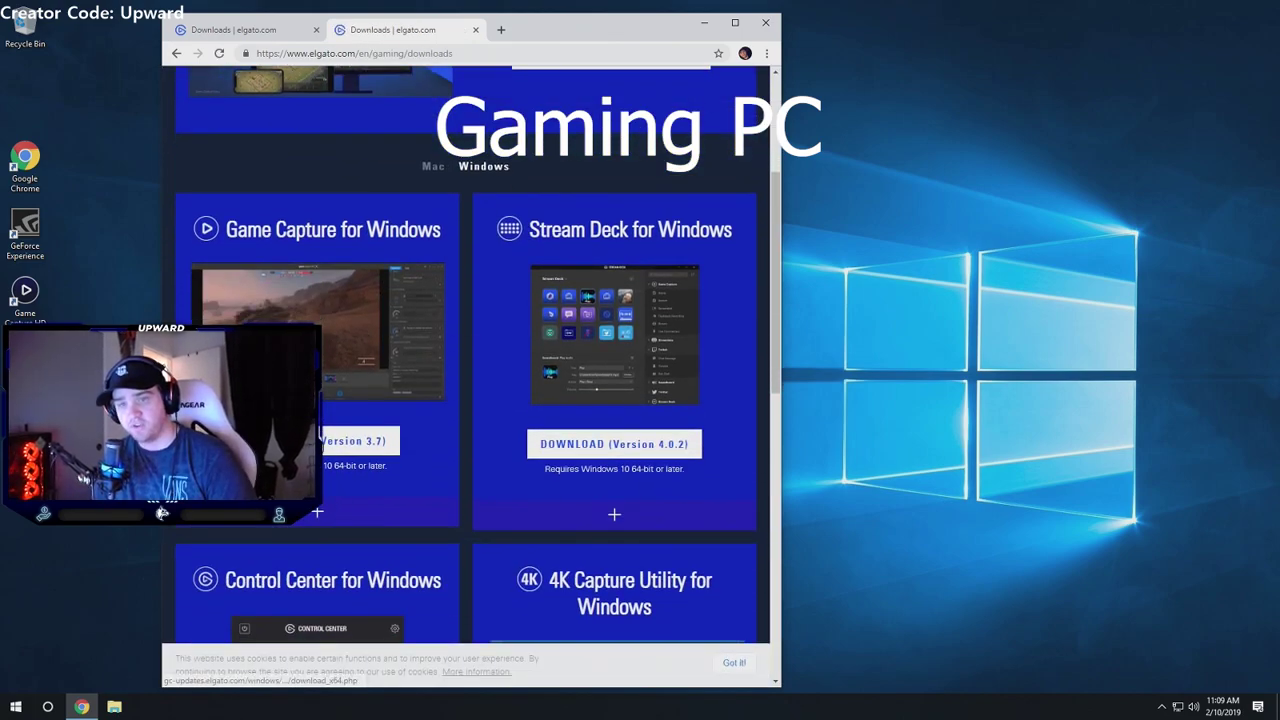
pyautogui.click(300, 441)
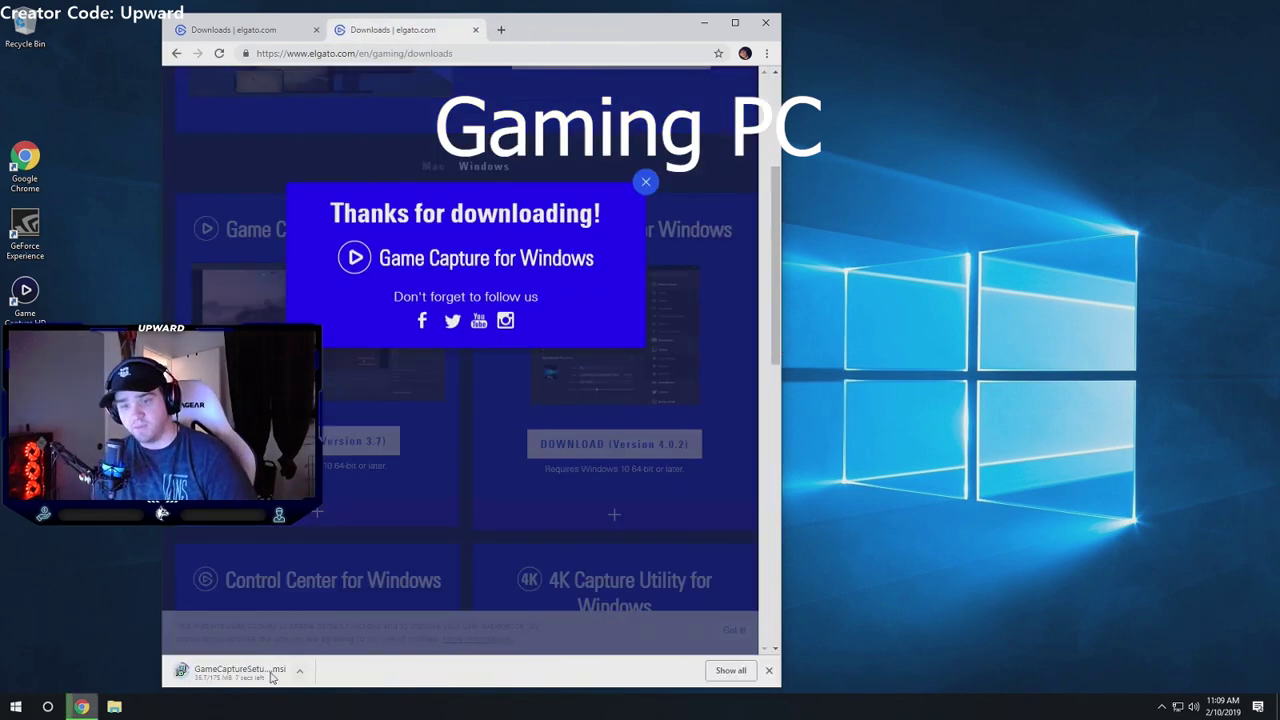
pyautogui.click(270, 675)
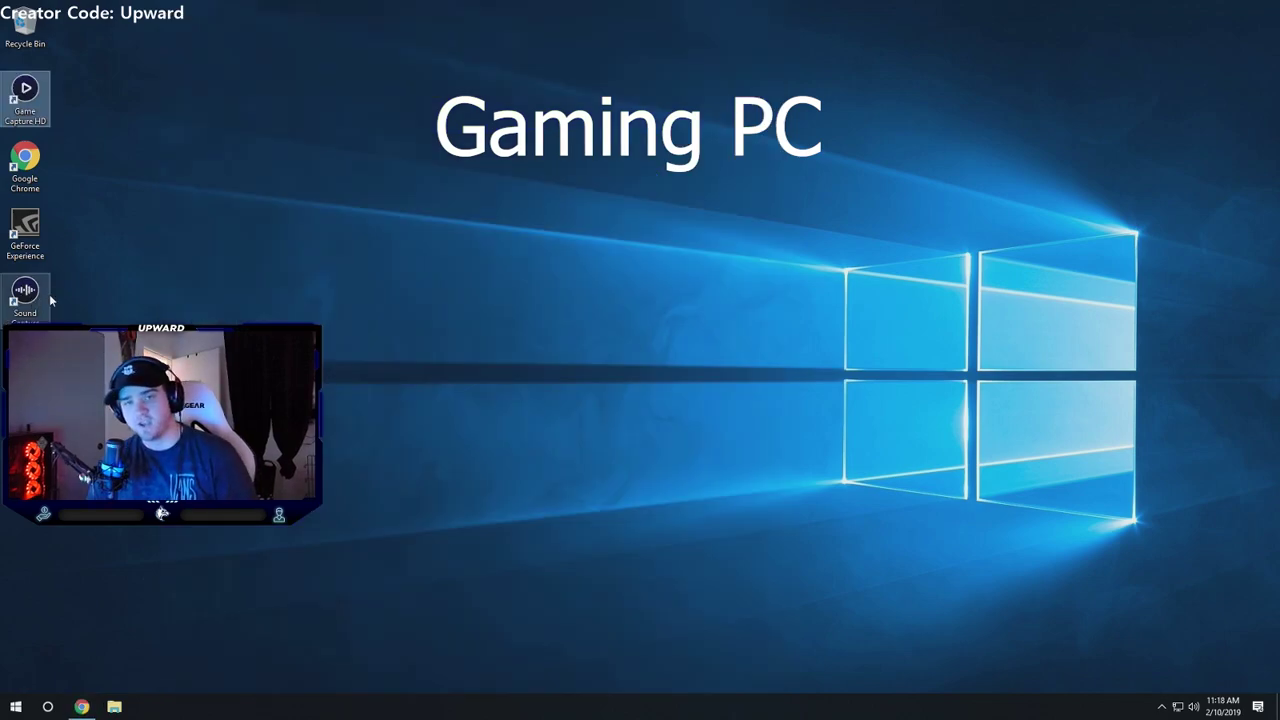
# Launch Elgato Sound Capture and switch it to Advanced mode.
pyautogui.doubleClick(45, 292)
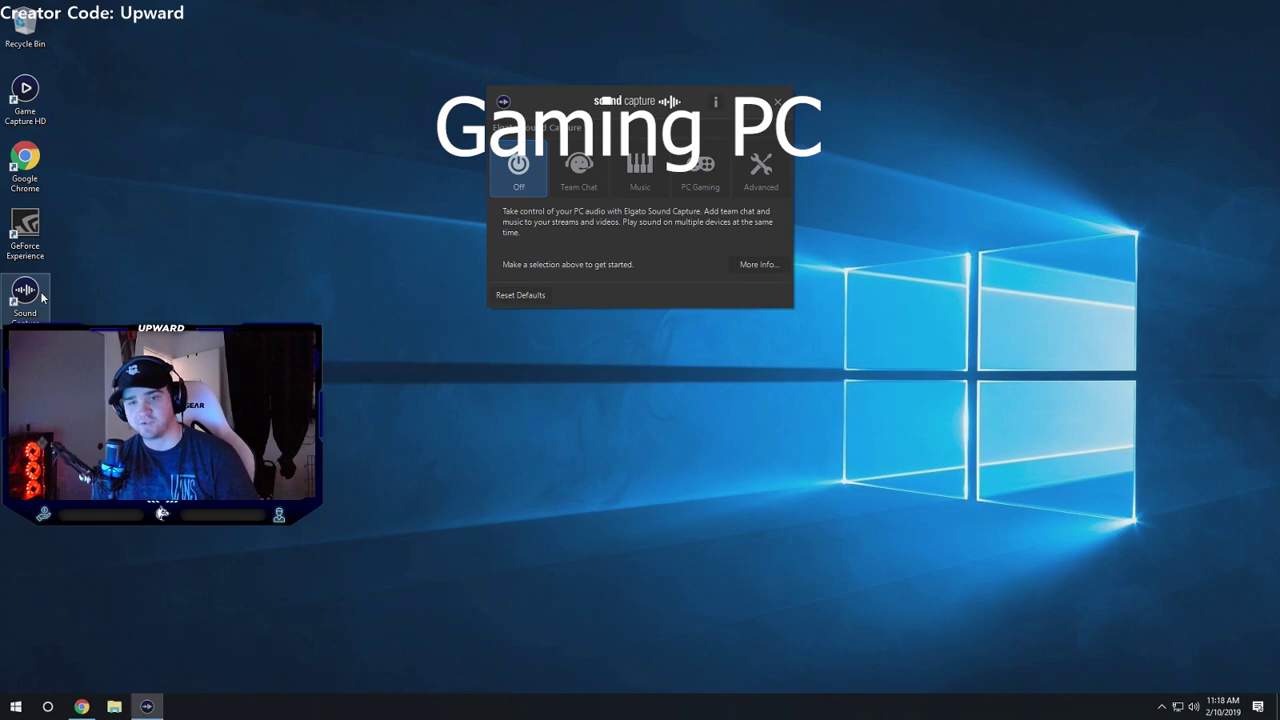
pyautogui.click(760, 170)
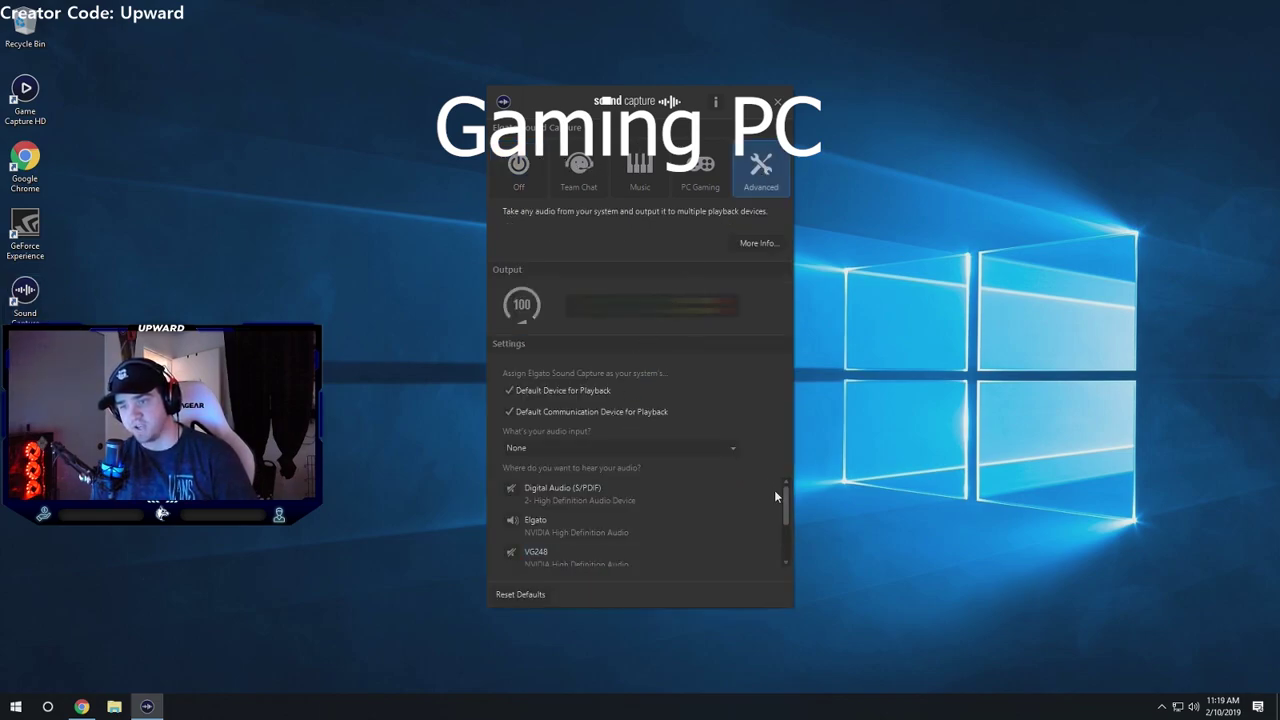
pyautogui.scroll(-2, 785, 498)
pyautogui.scroll(2, 786, 505)
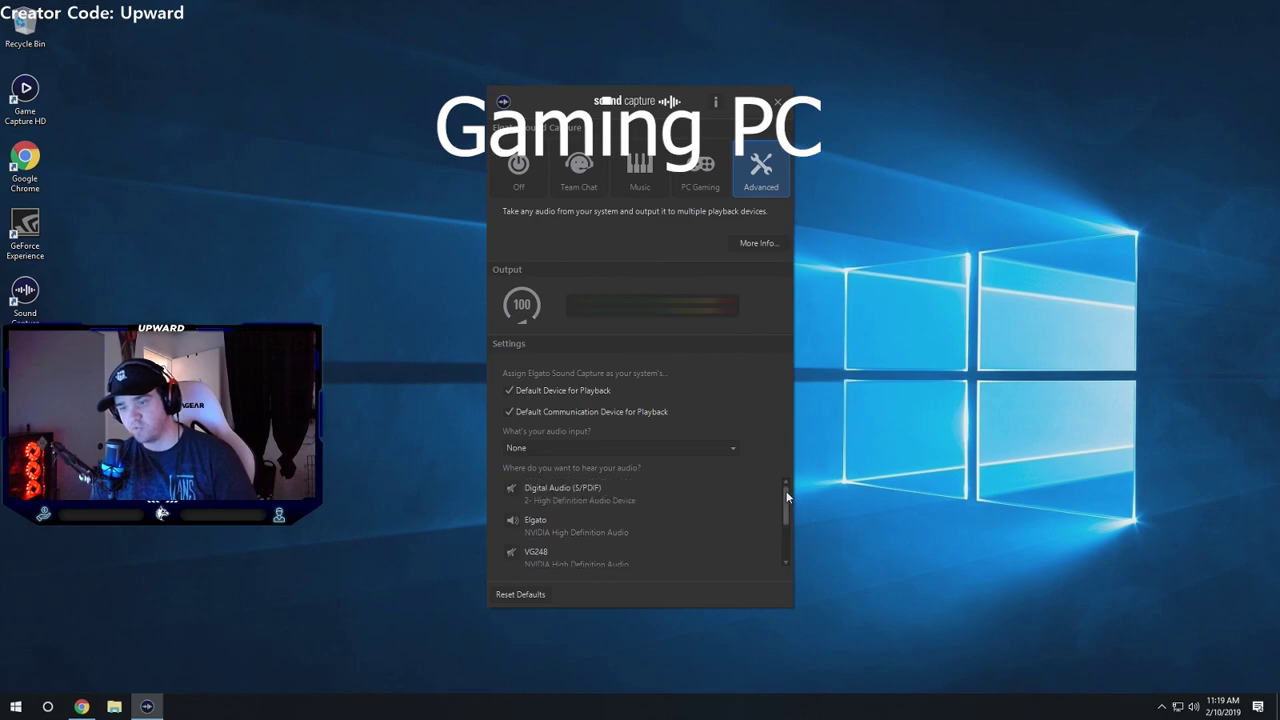
# Enable the Elgato device as a playback output, then hide the Sound Capture window.
pyautogui.click(513, 520)
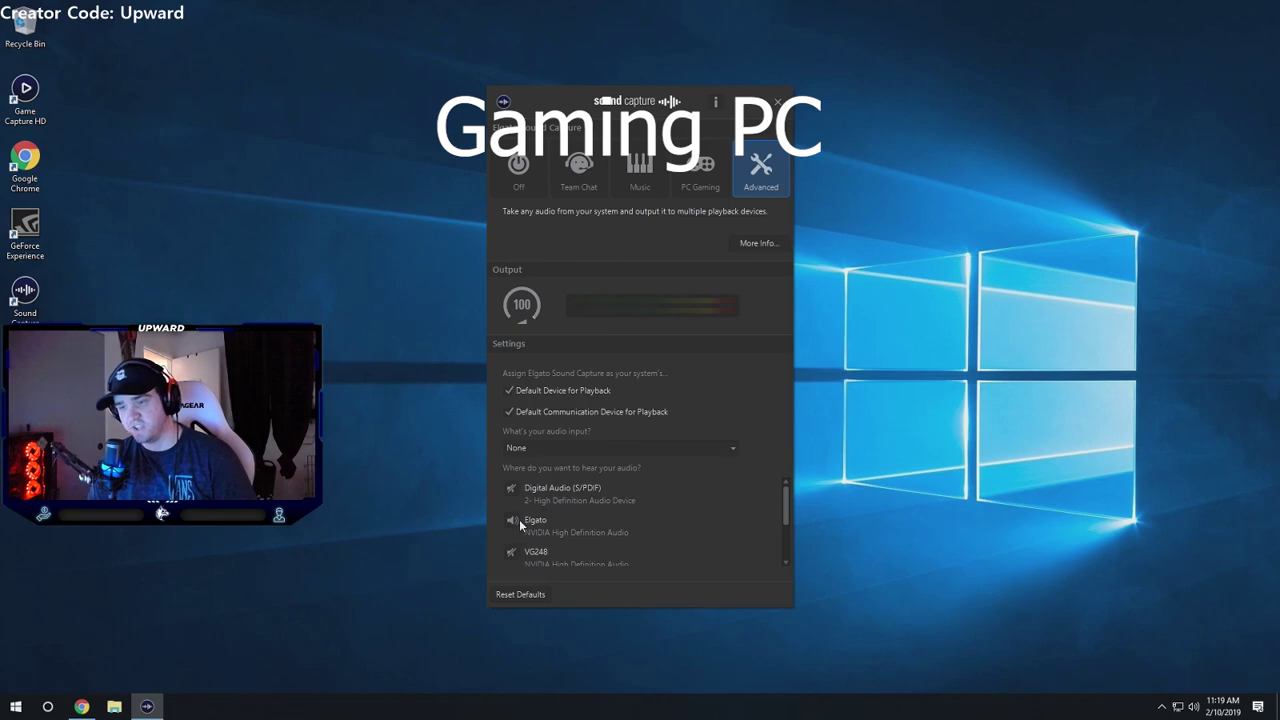
pyautogui.moveTo(782, 498)
pyautogui.mouseDown()
pyautogui.moveTo(788, 535)
pyautogui.moveTo(789, 498)
pyautogui.mouseUp()
pyautogui.scroll(1, 620, 525)
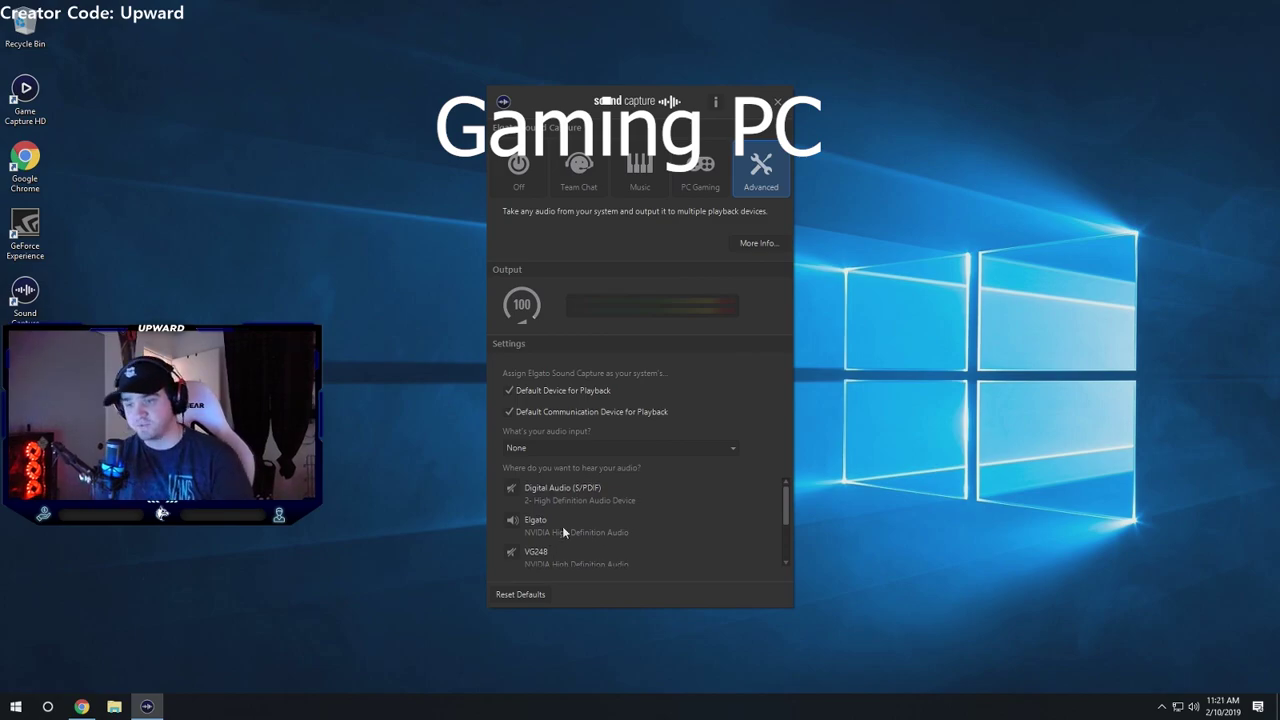
pyautogui.click(742, 112)
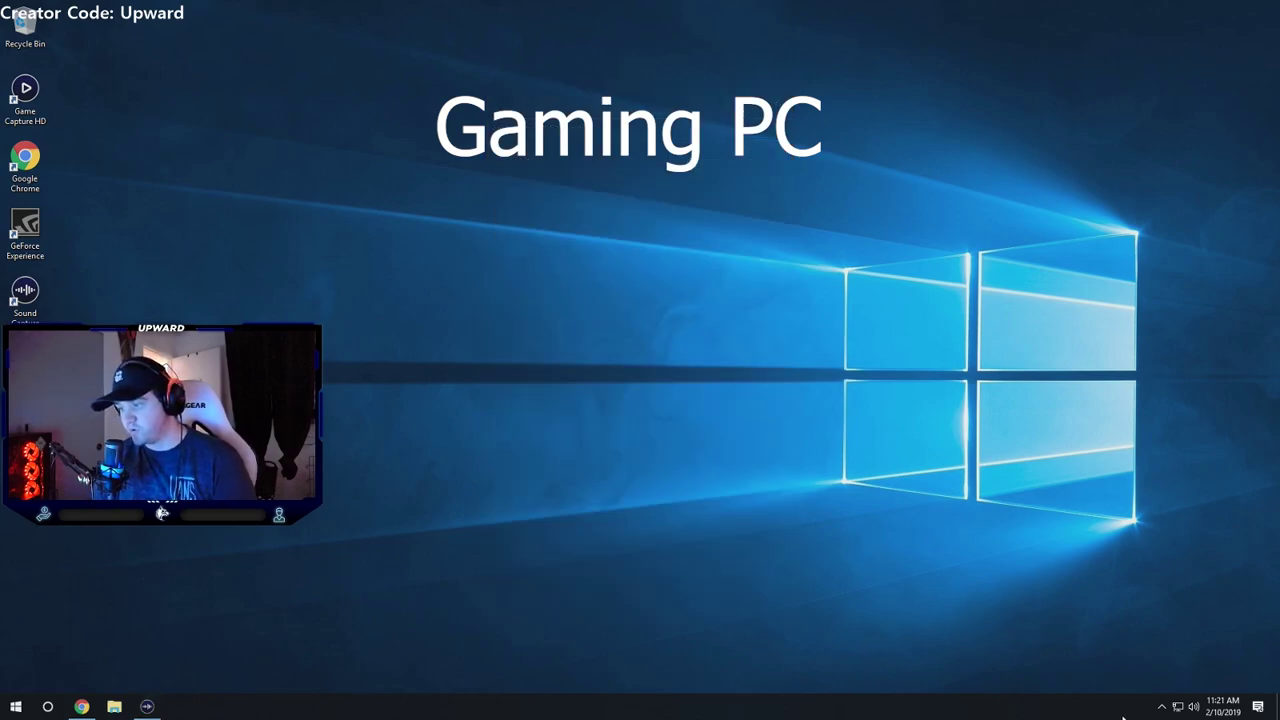
# Check that Elgato Sound Capture is the default playback and recording device in the Sound dialog.
pyautogui.rightClick(1194, 710)
pyautogui.click(1172, 673)
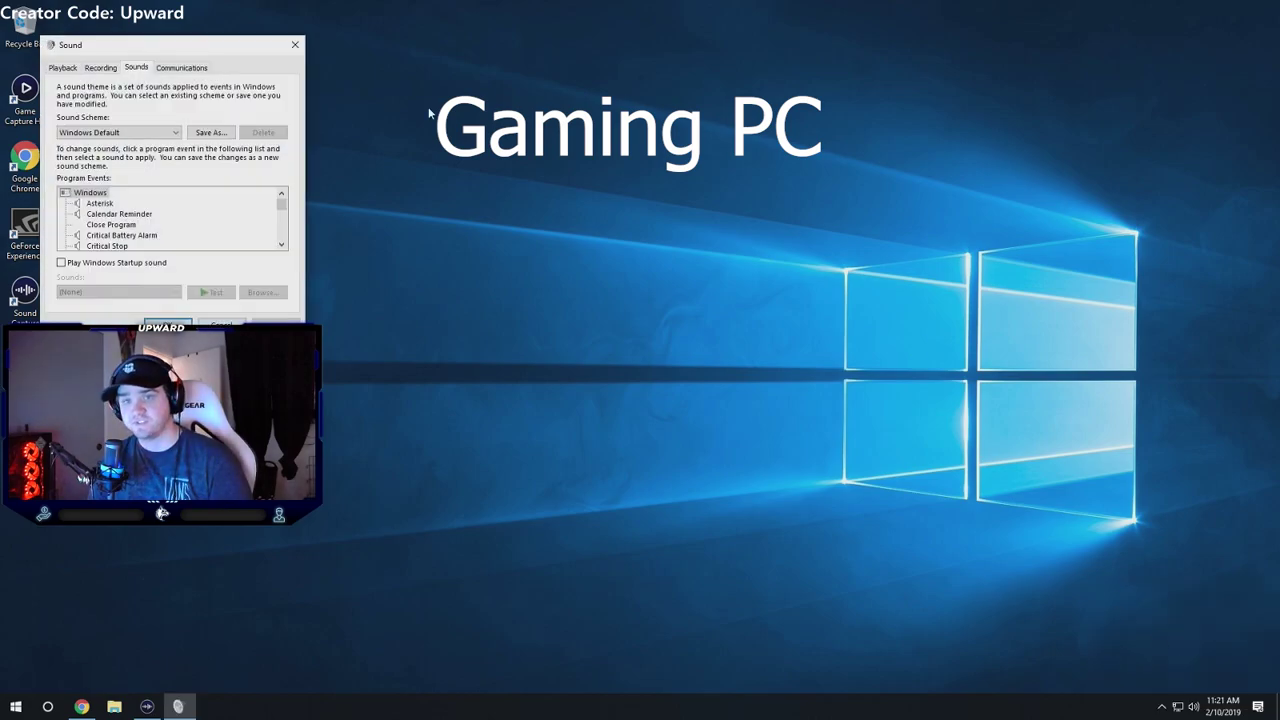
pyautogui.click(55, 67)
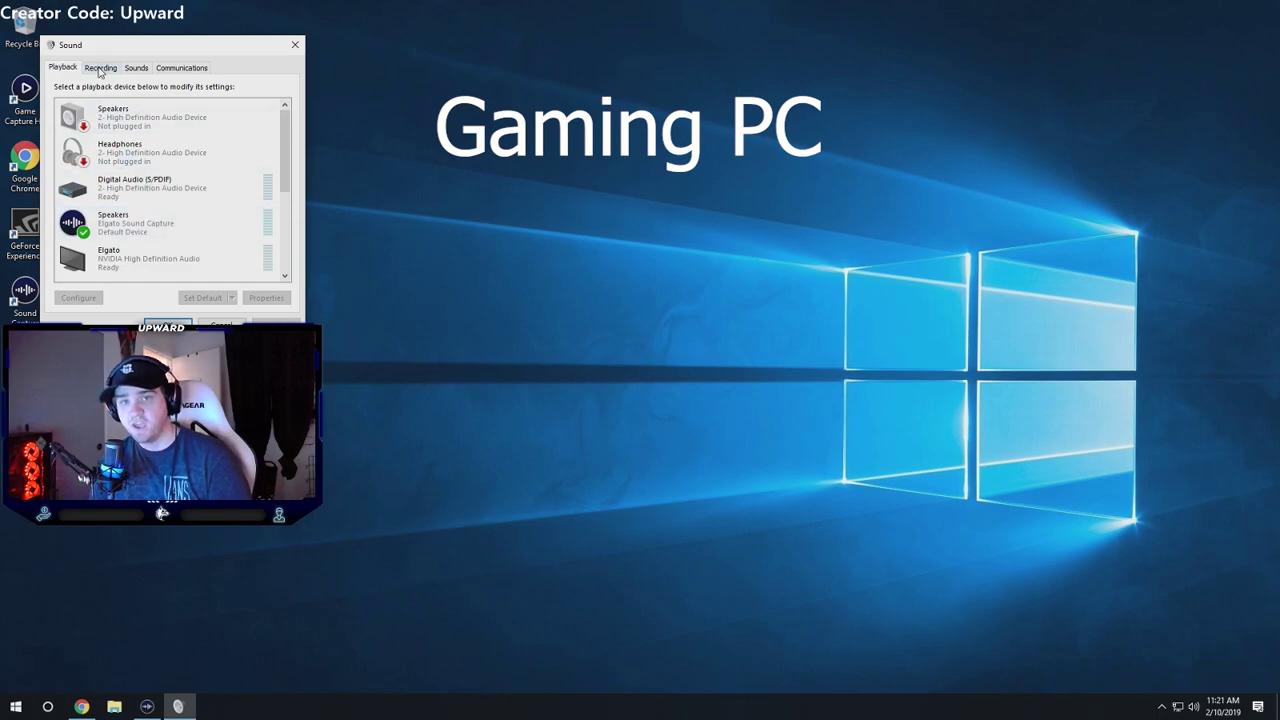
pyautogui.click(100, 67)
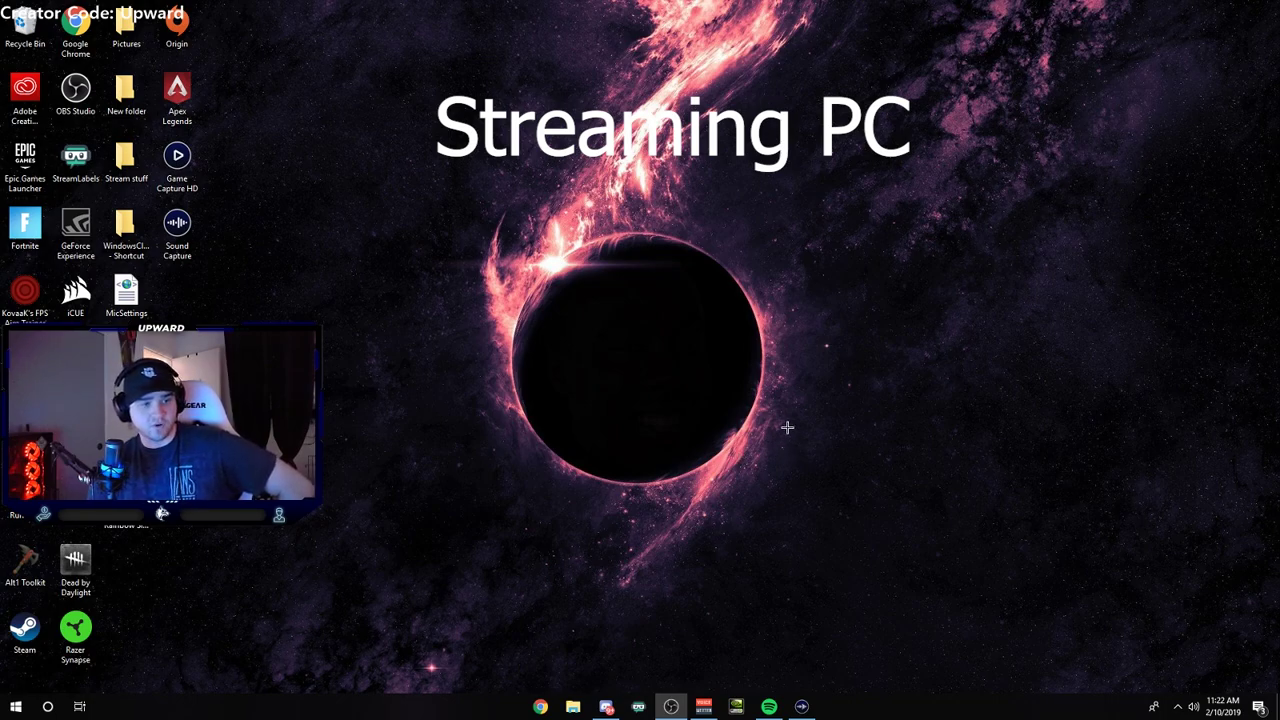
# On the Streaming PC, keep Sound Capture's Advanced mode as Default Device and Default Communication Device.
pyautogui.moveTo(315, 263); pyautogui.dragTo(170, 158)
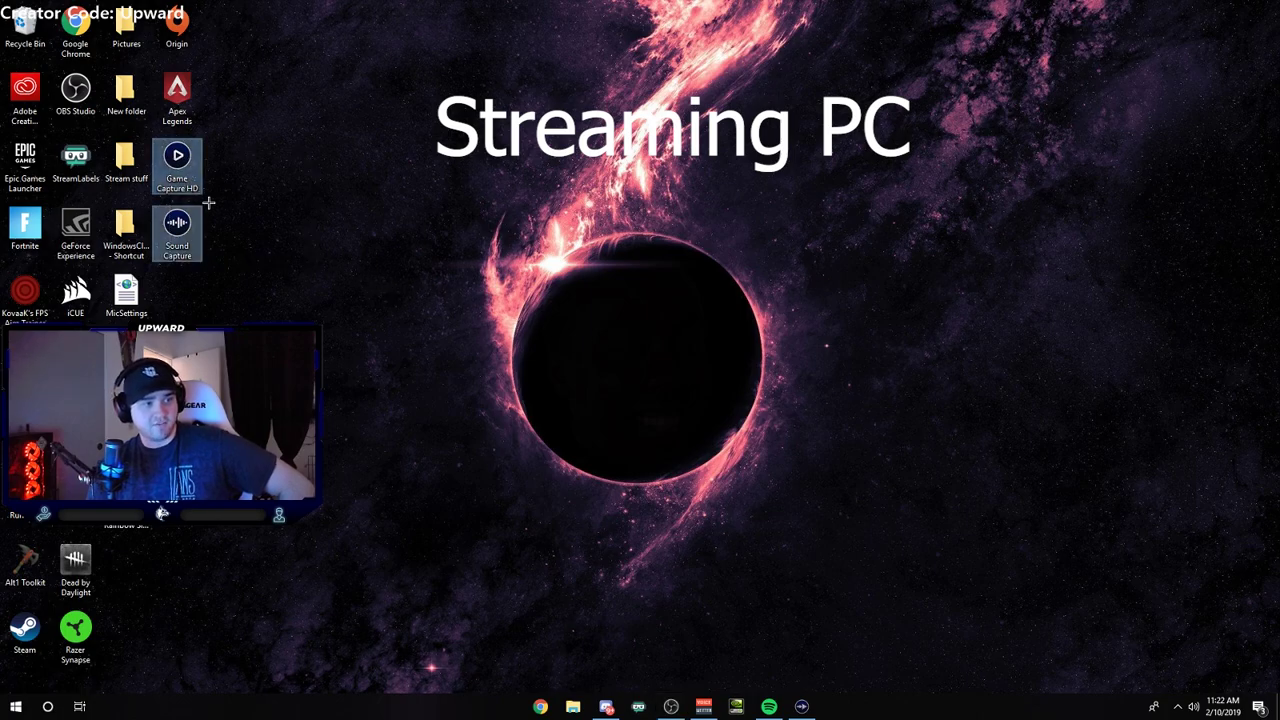
pyautogui.doubleClick(178, 232)
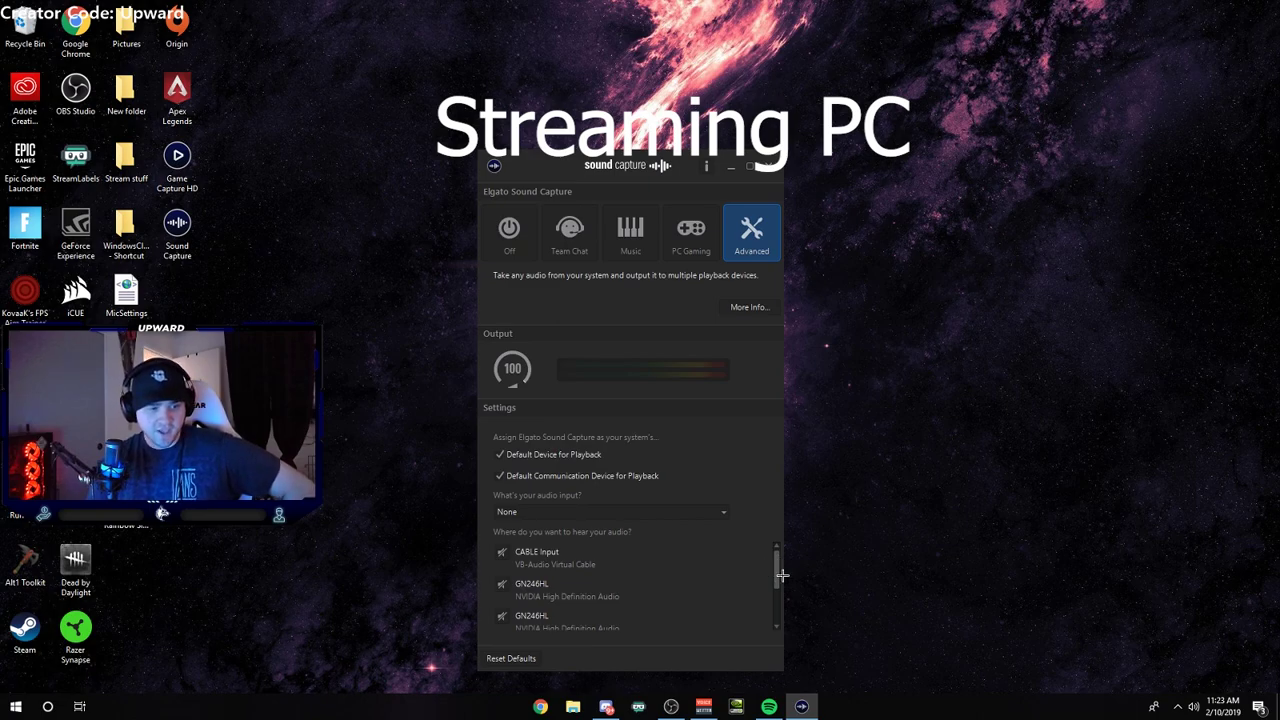
pyautogui.moveTo(774, 577); pyautogui.dragTo(776, 614)
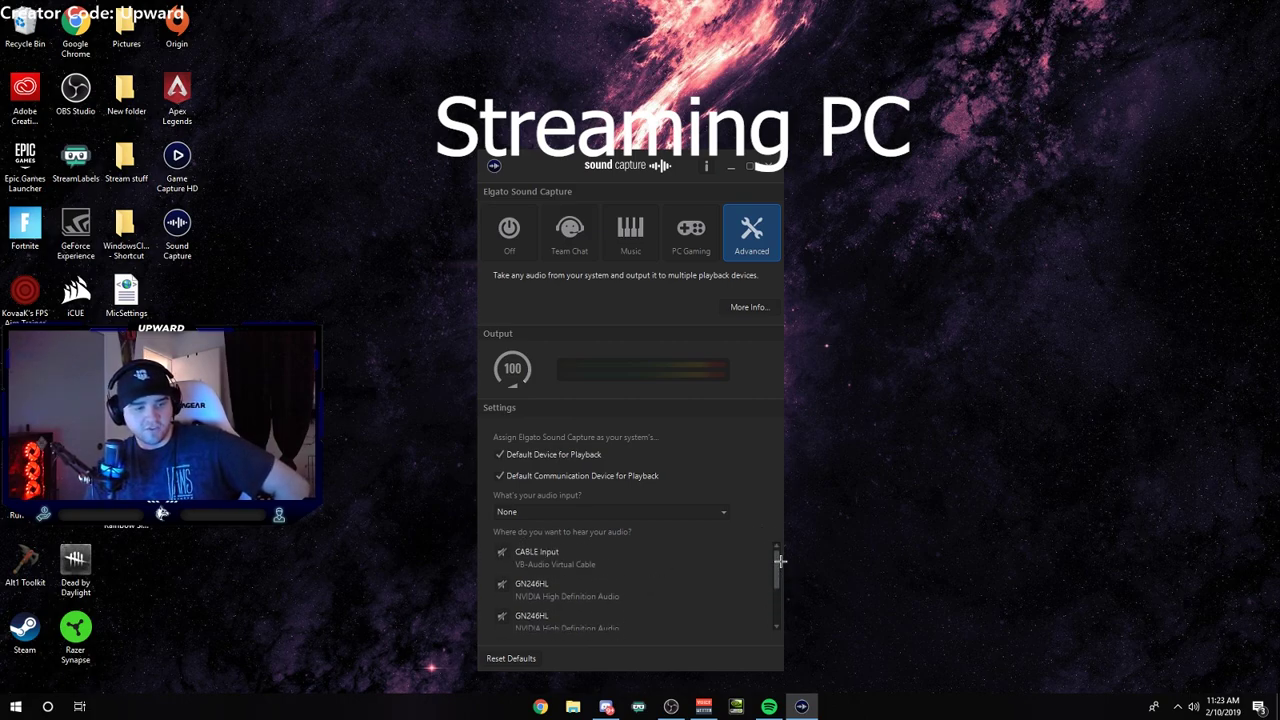
pyautogui.moveTo(780, 561); pyautogui.dragTo(786, 607)
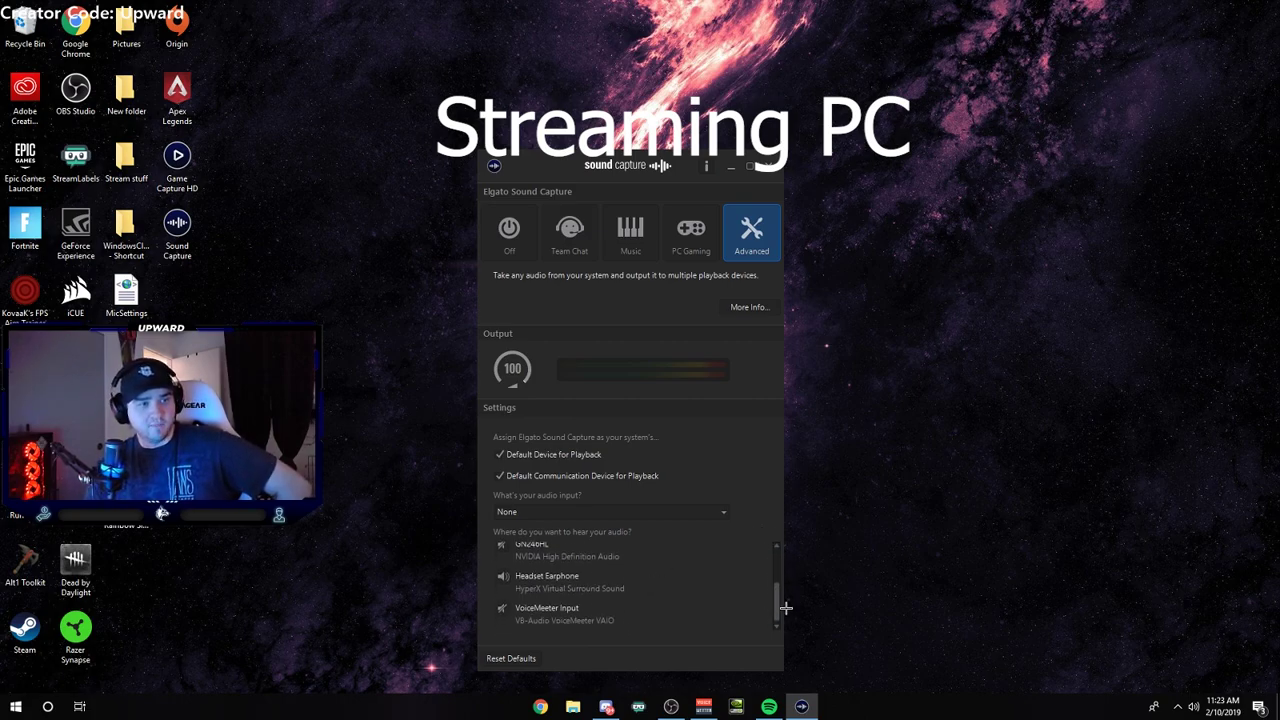
pyautogui.click(741, 172)
# Confirm Elgato Sound Capture speakers are the default playback device and their volume is 100.
pyautogui.rightClick(1193, 706)
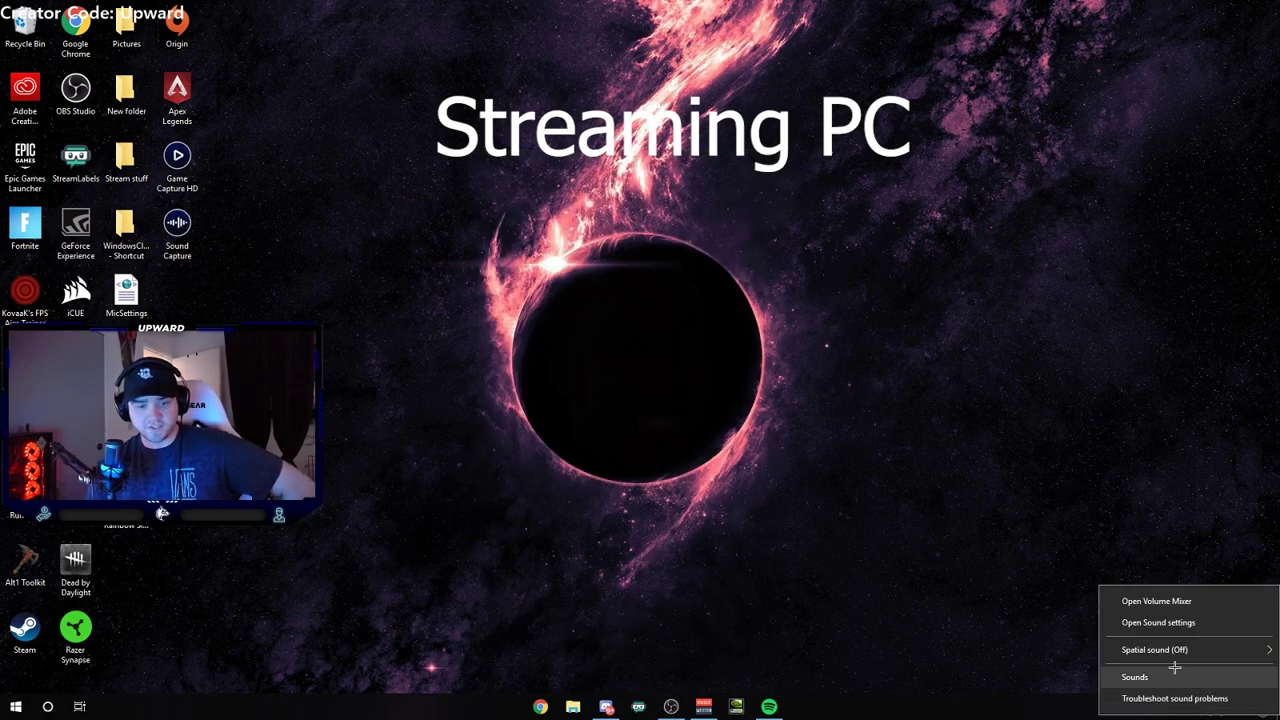
pyautogui.click(1175, 672)
pyautogui.click(80, 85)
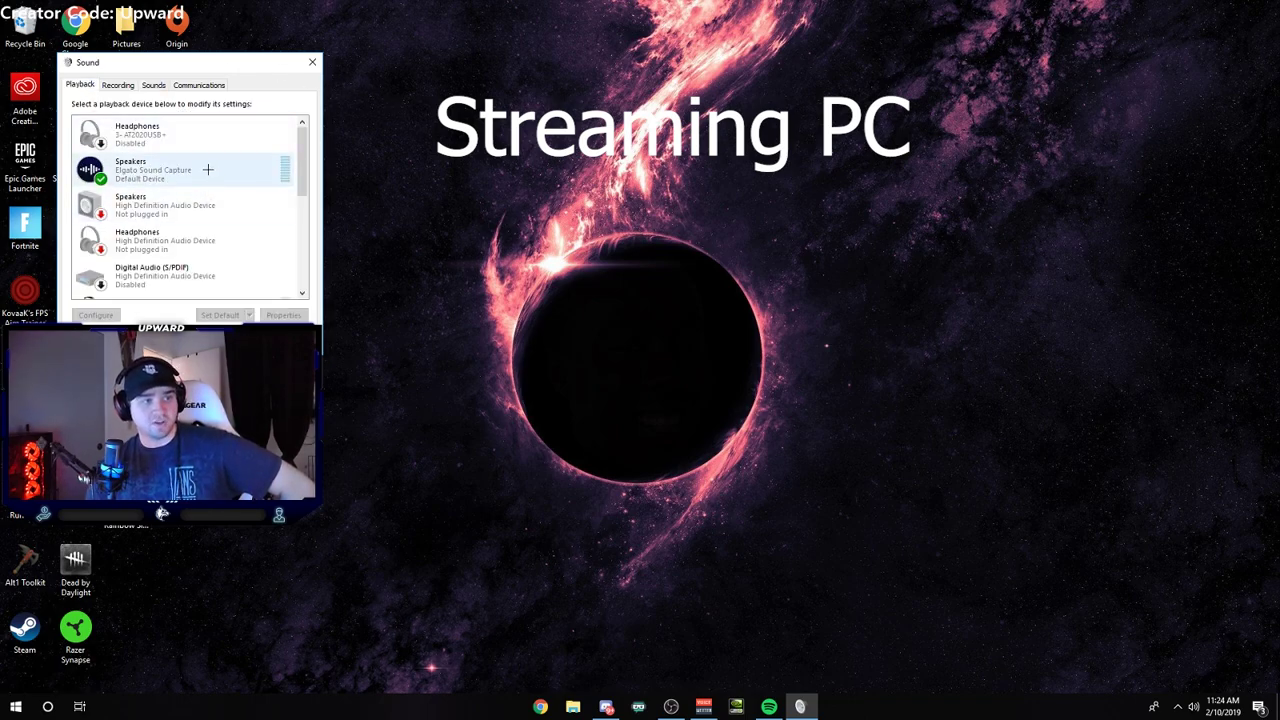
pyautogui.click(312, 62)
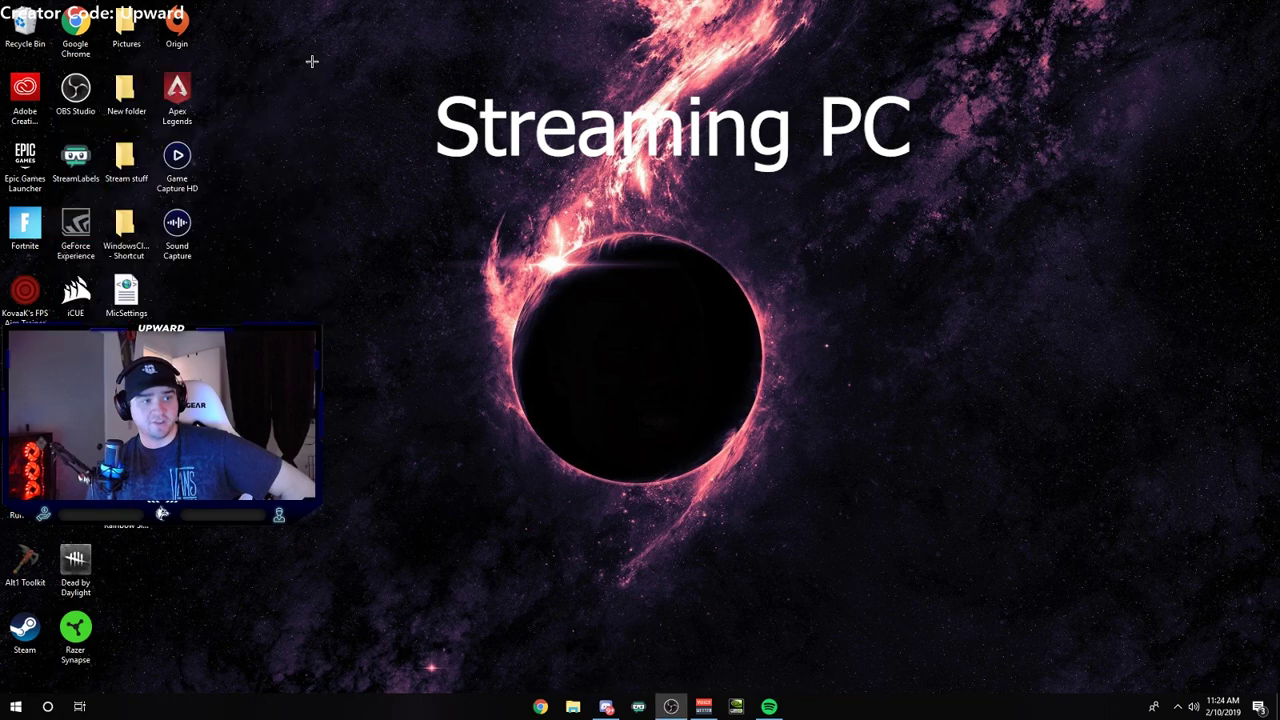
pyautogui.click(1193, 706)
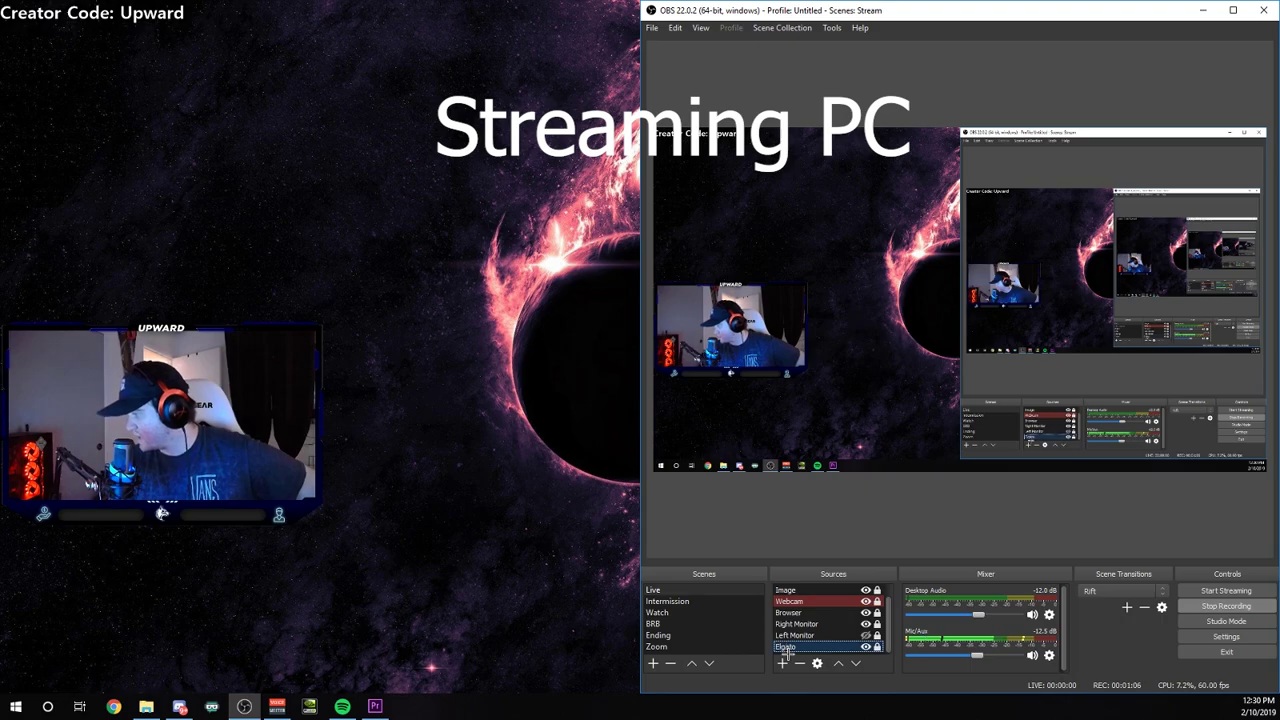
# Set the Elgato source's Audio Output Mode to 'Output desktop audio (WaveOut)'.
pyautogui.doubleClick(785, 647)
pyautogui.moveTo(1184, 418); pyautogui.dragTo(1188, 490)
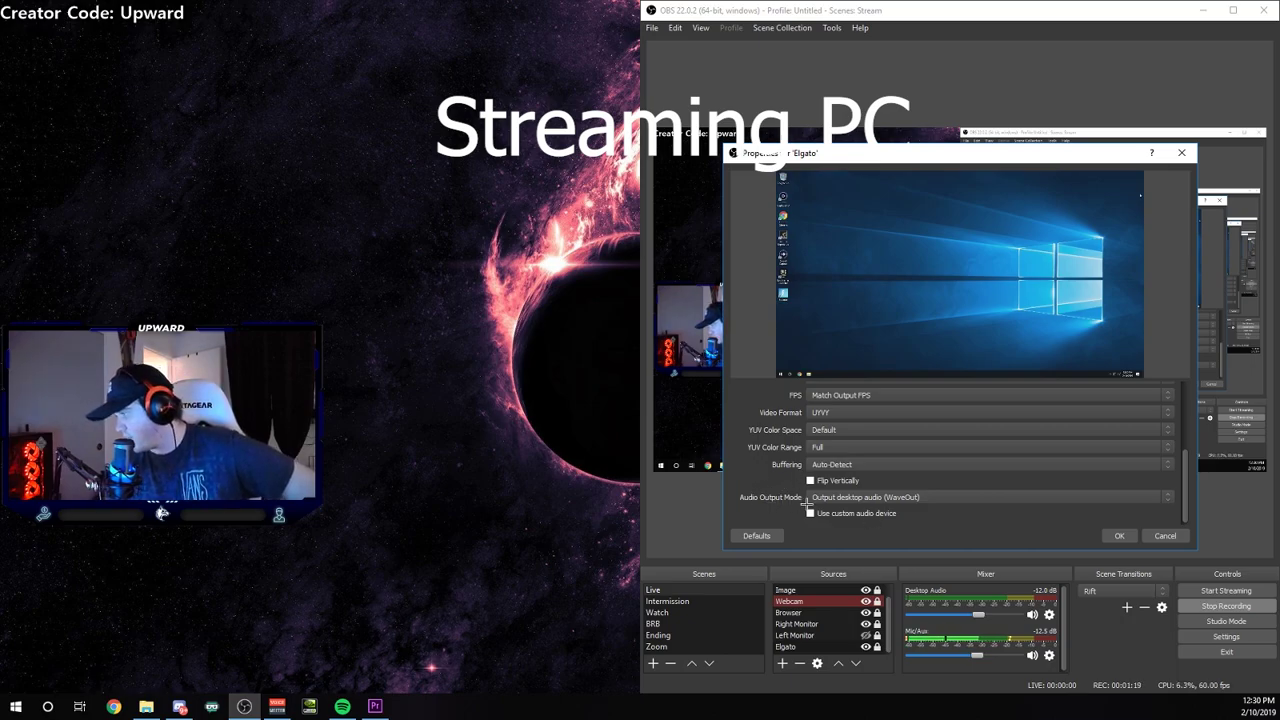
pyautogui.click(886, 496)
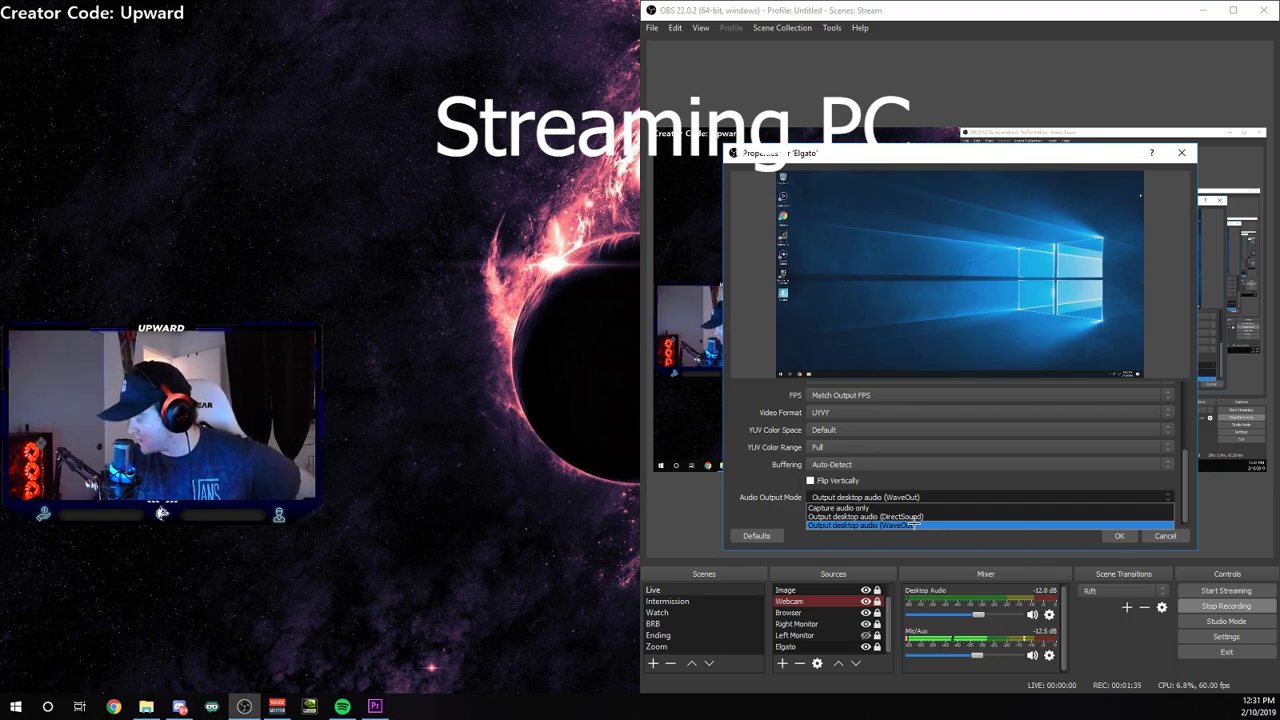
pyautogui.click(914, 525)
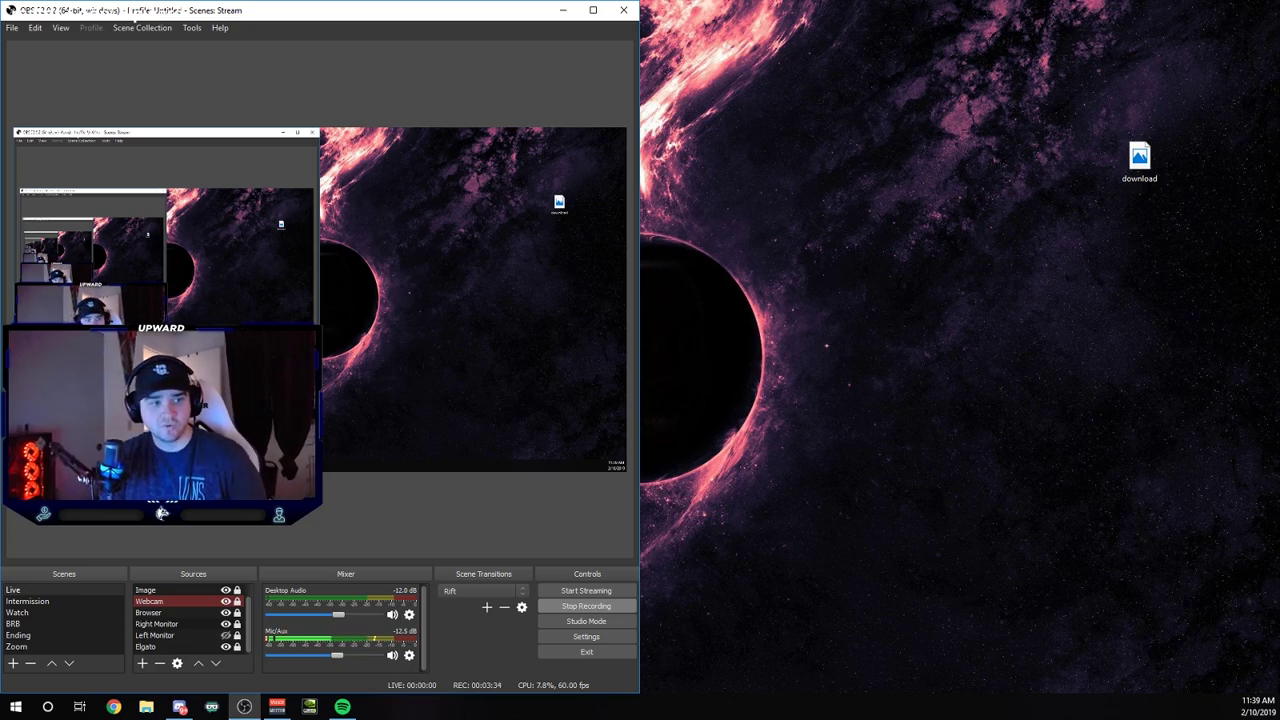
# Play Spotify's Lo-Fi Beats playlist, adjust the volume, turn shuffle on, then pause it.
pyautogui.click(342, 706)
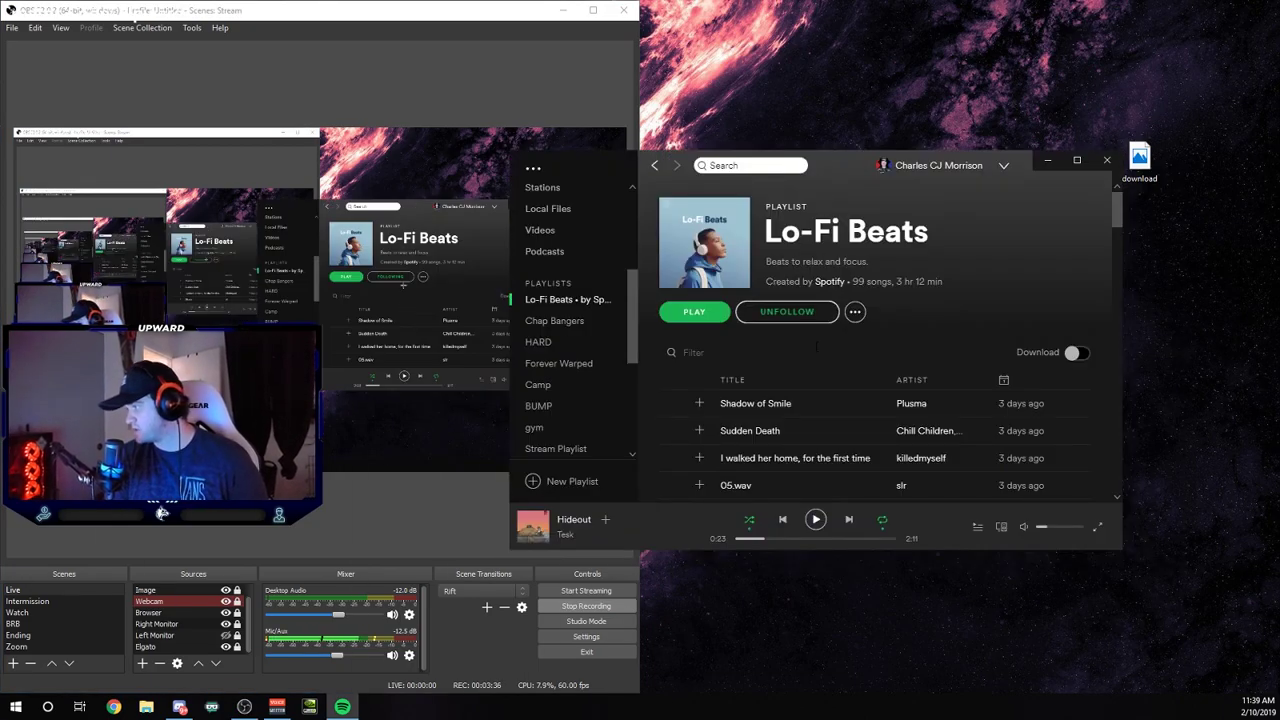
pyautogui.click(428, 626)
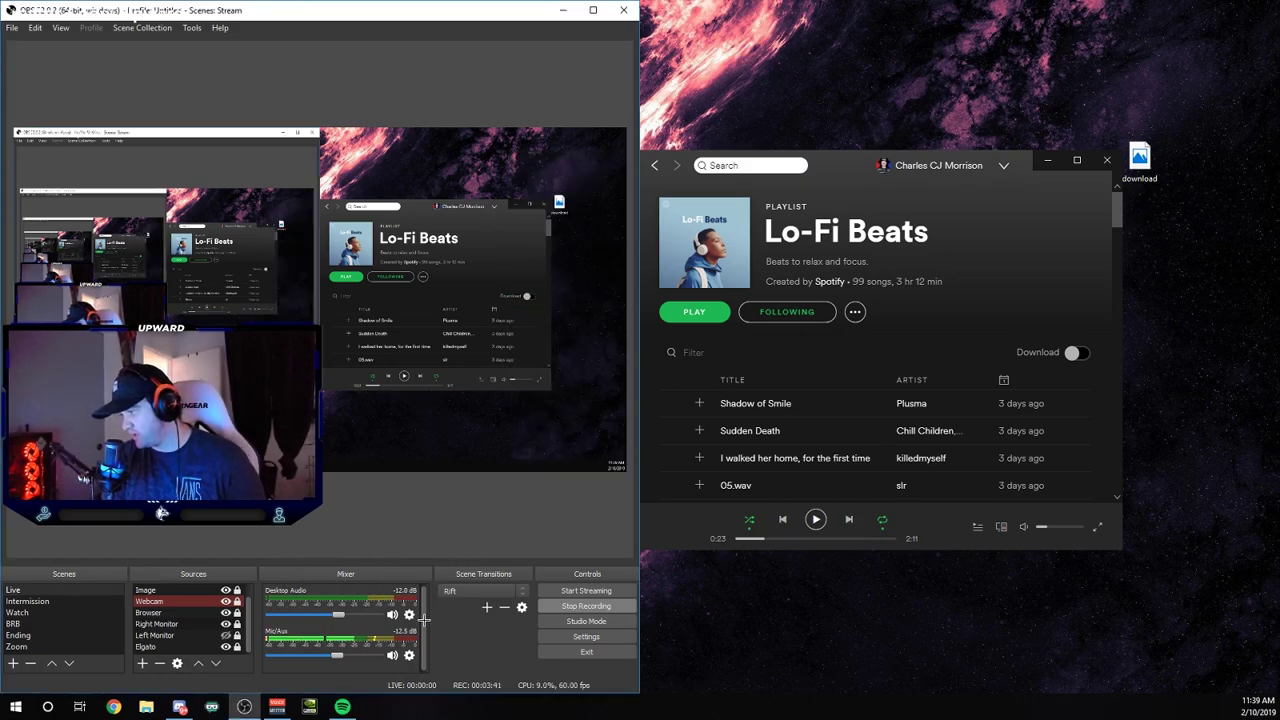
pyautogui.click(815, 519)
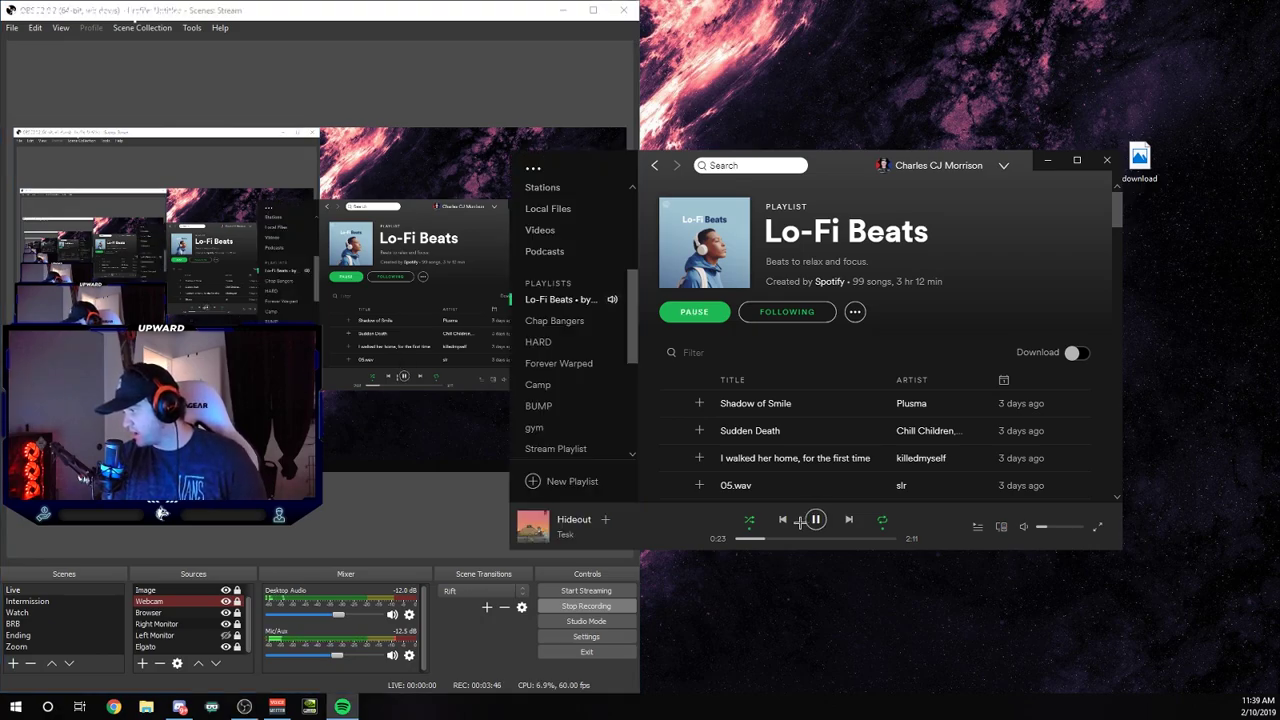
pyautogui.click(1058, 525)
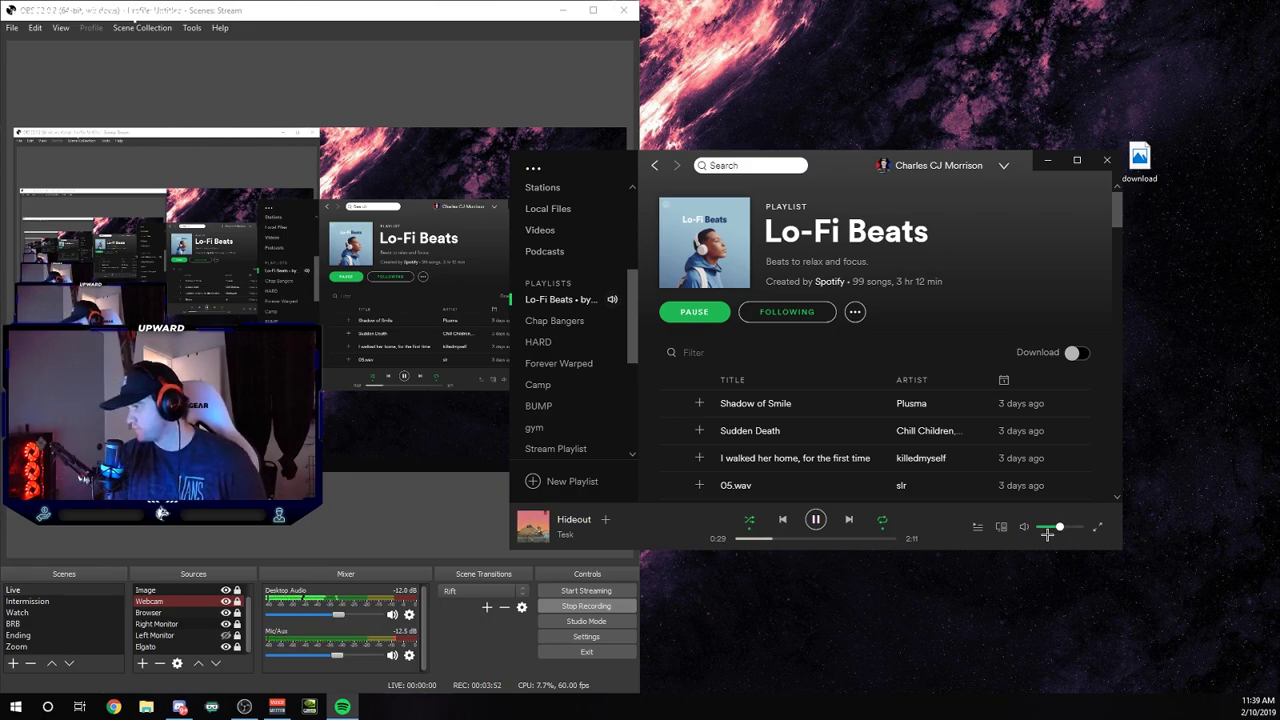
pyautogui.click(1044, 526)
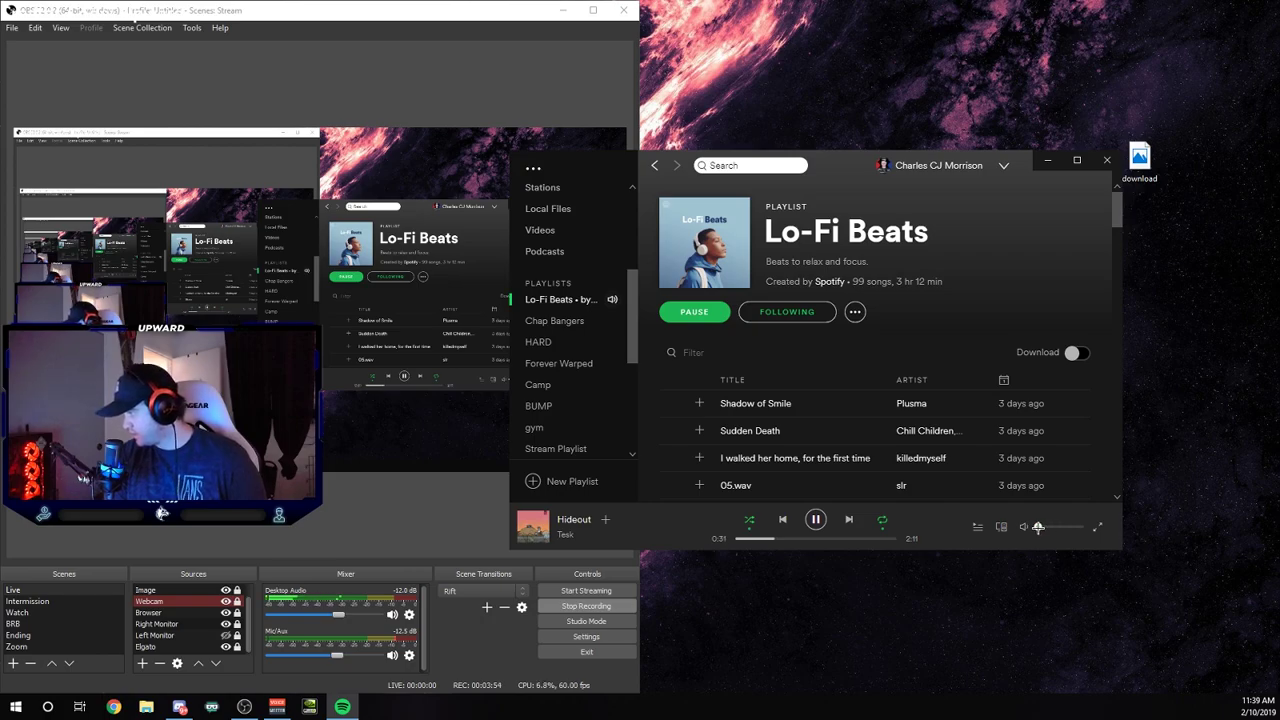
pyautogui.click(746, 521)
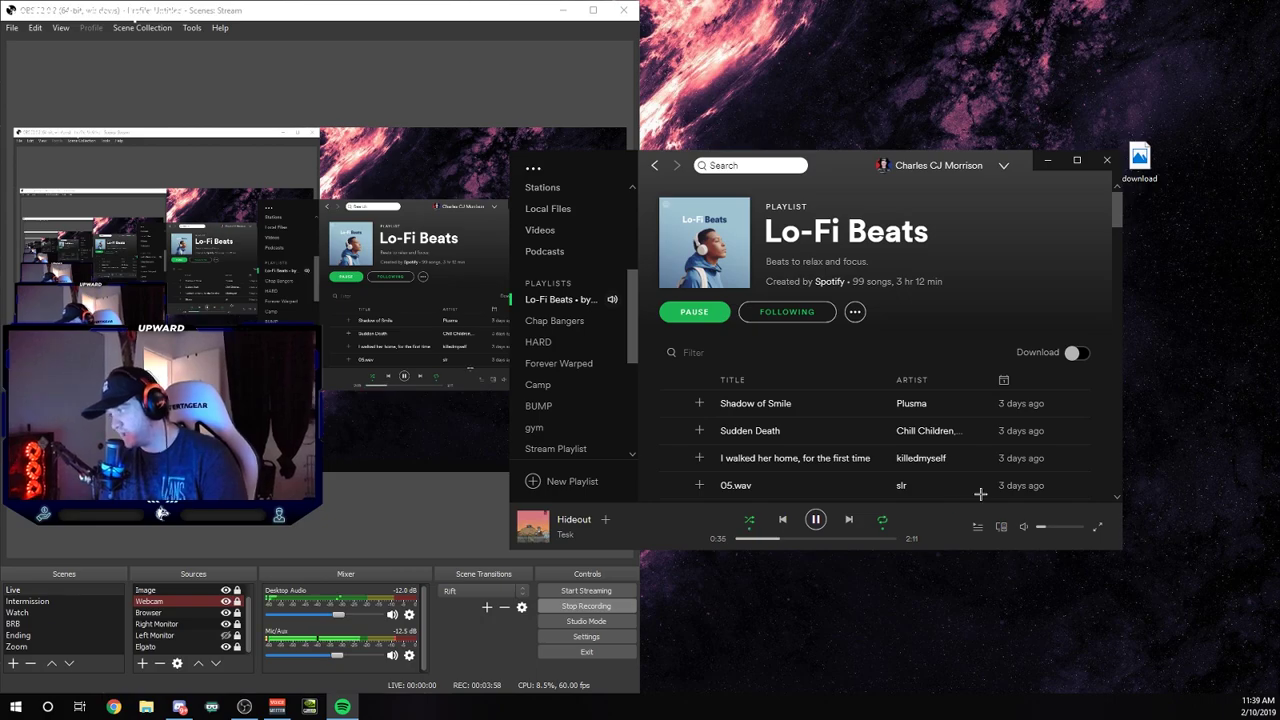
pyautogui.click(817, 520)
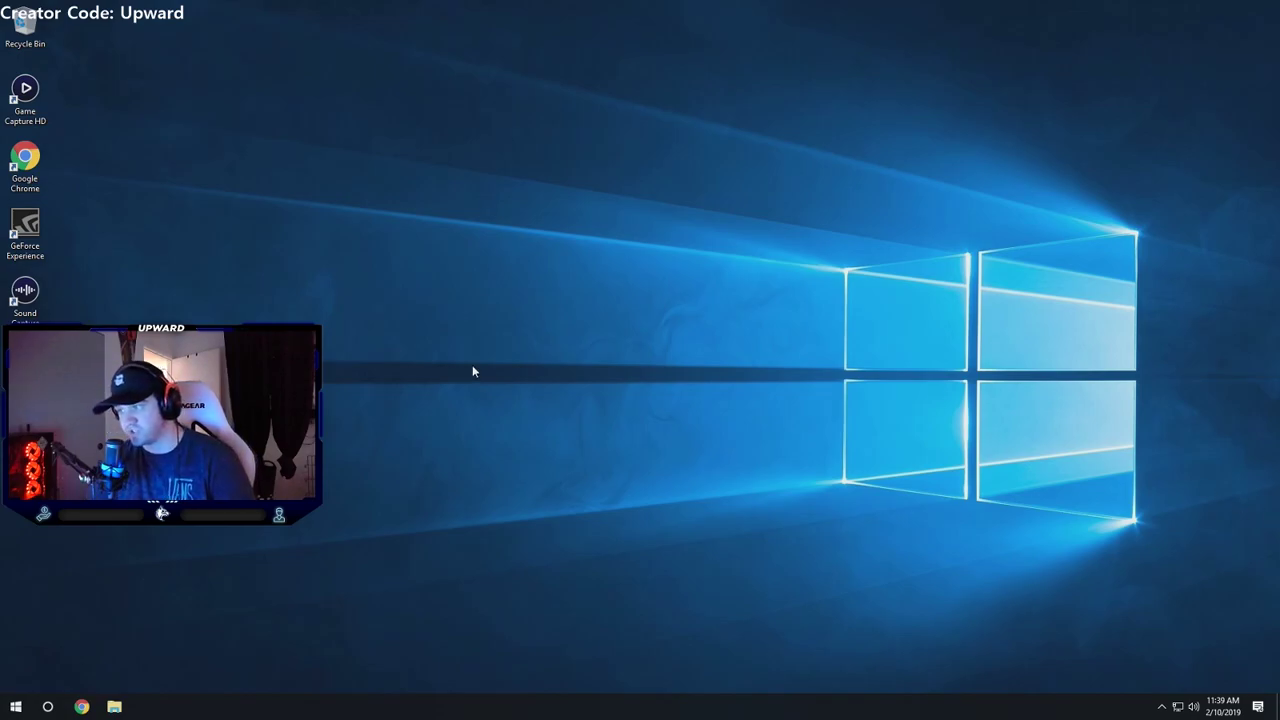
# Find YouTube in Chrome and play 'Evolution of RUST - From 2013 to 2019'.
pyautogui.click(82, 707)
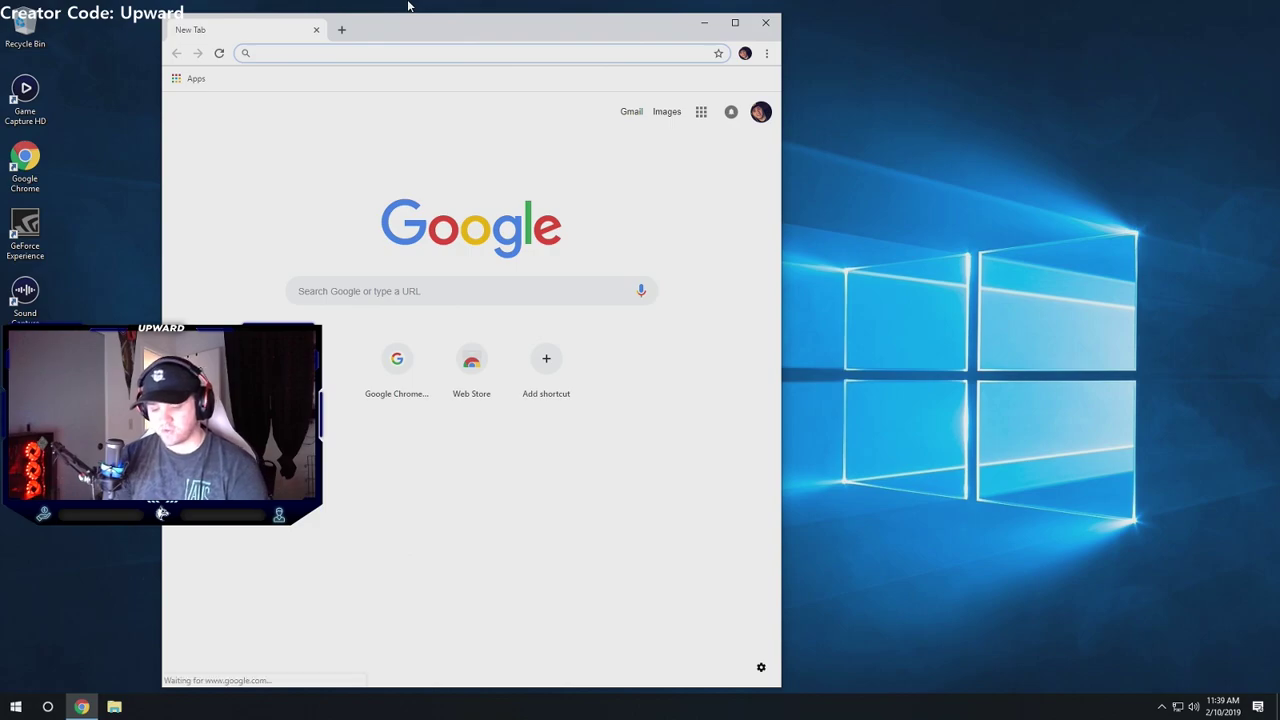
pyautogui.write('yuotube]')
pyautogui.press('Return')
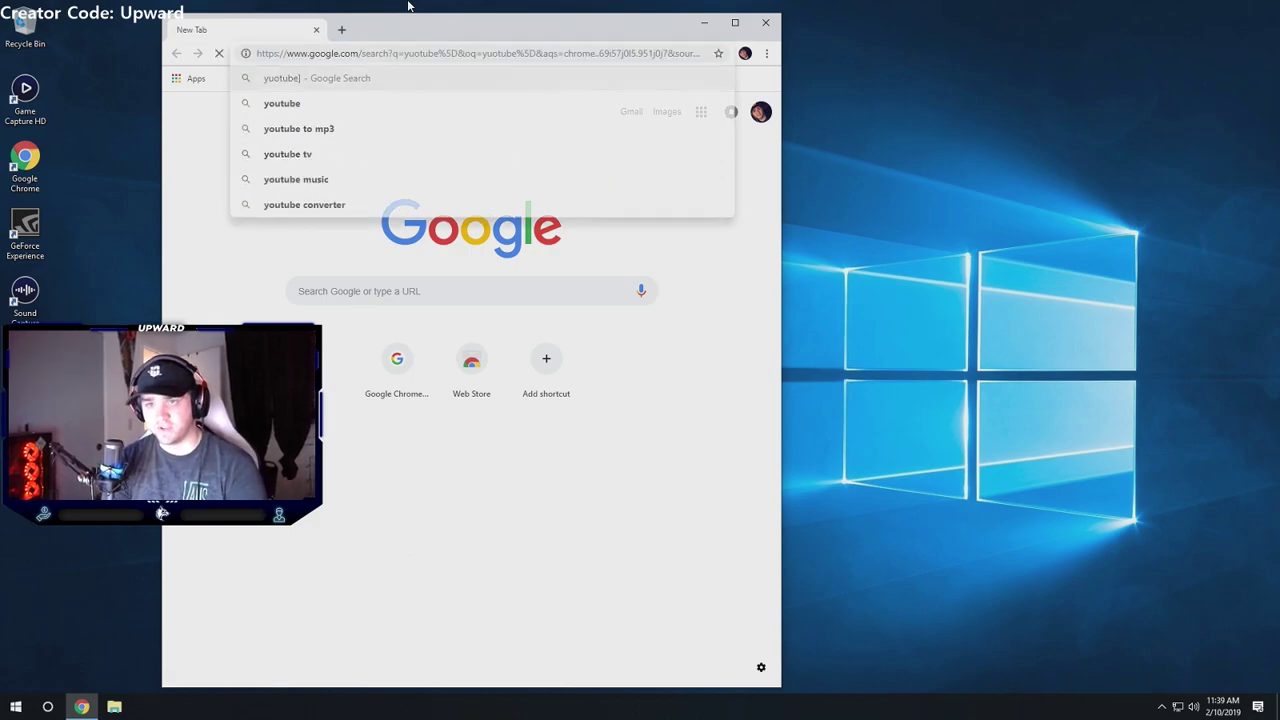
pyautogui.click(308, 242)
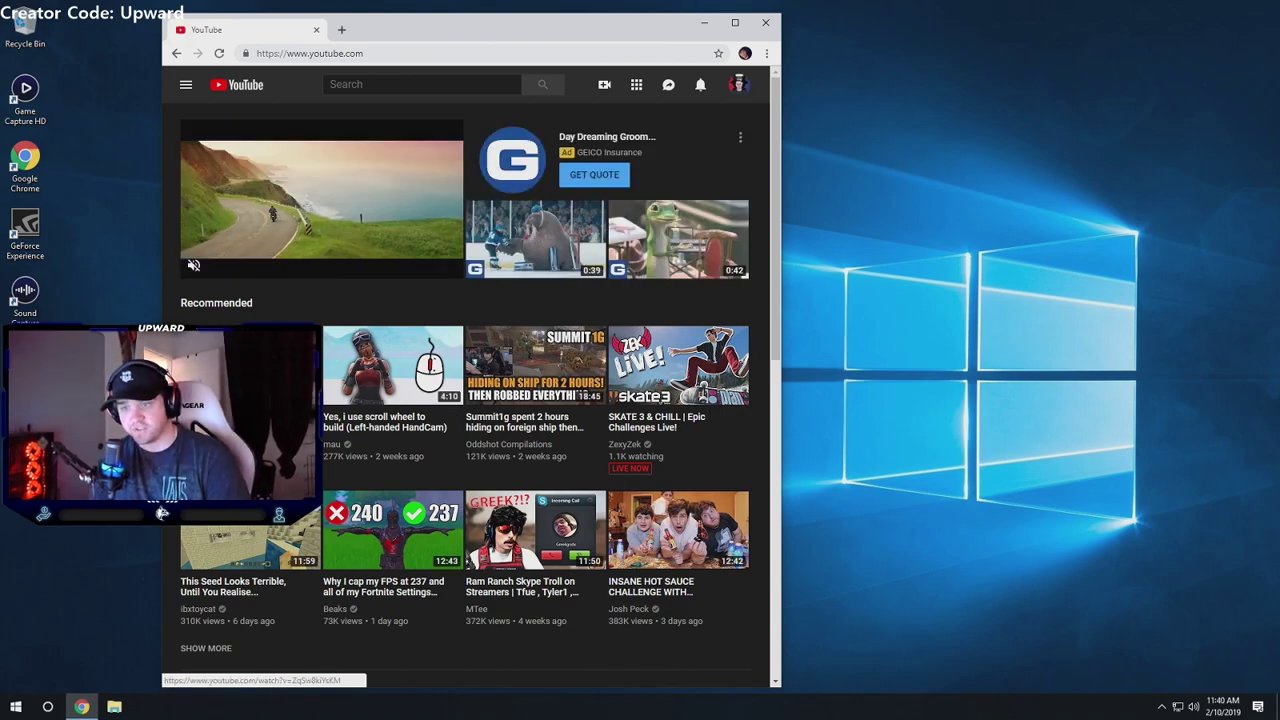
pyautogui.click(250, 190)
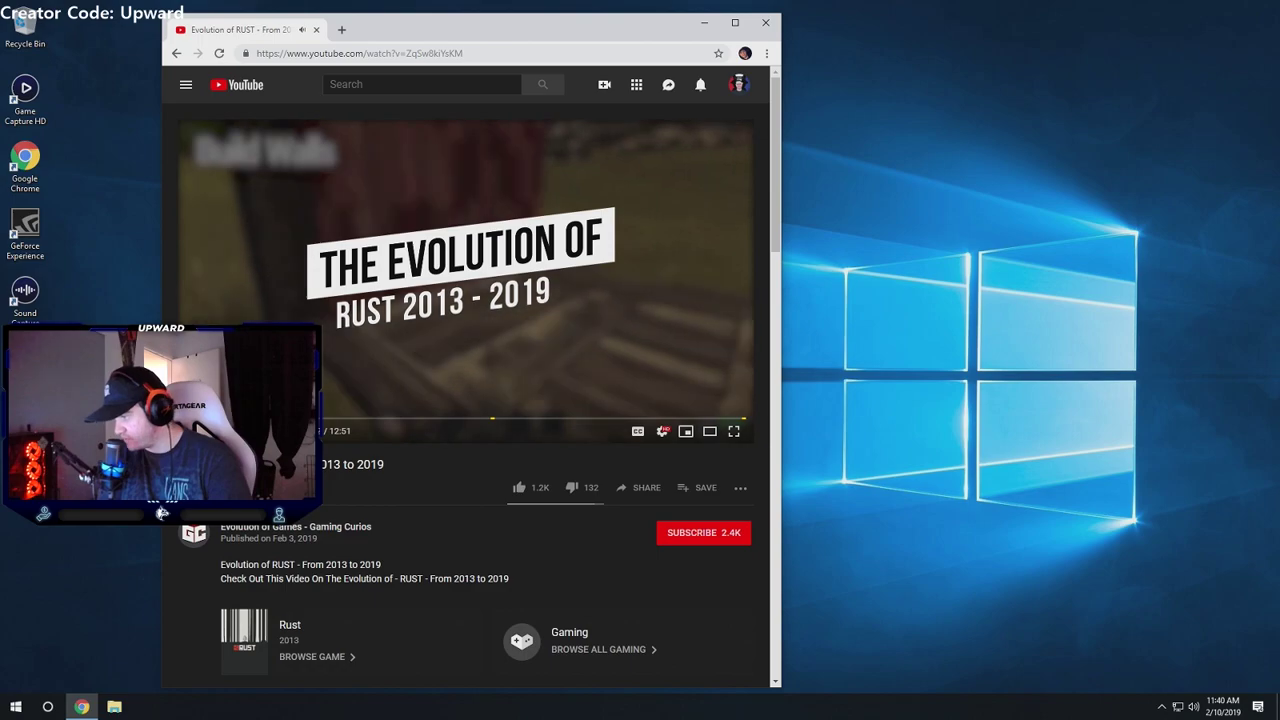
pyautogui.click(225, 623)
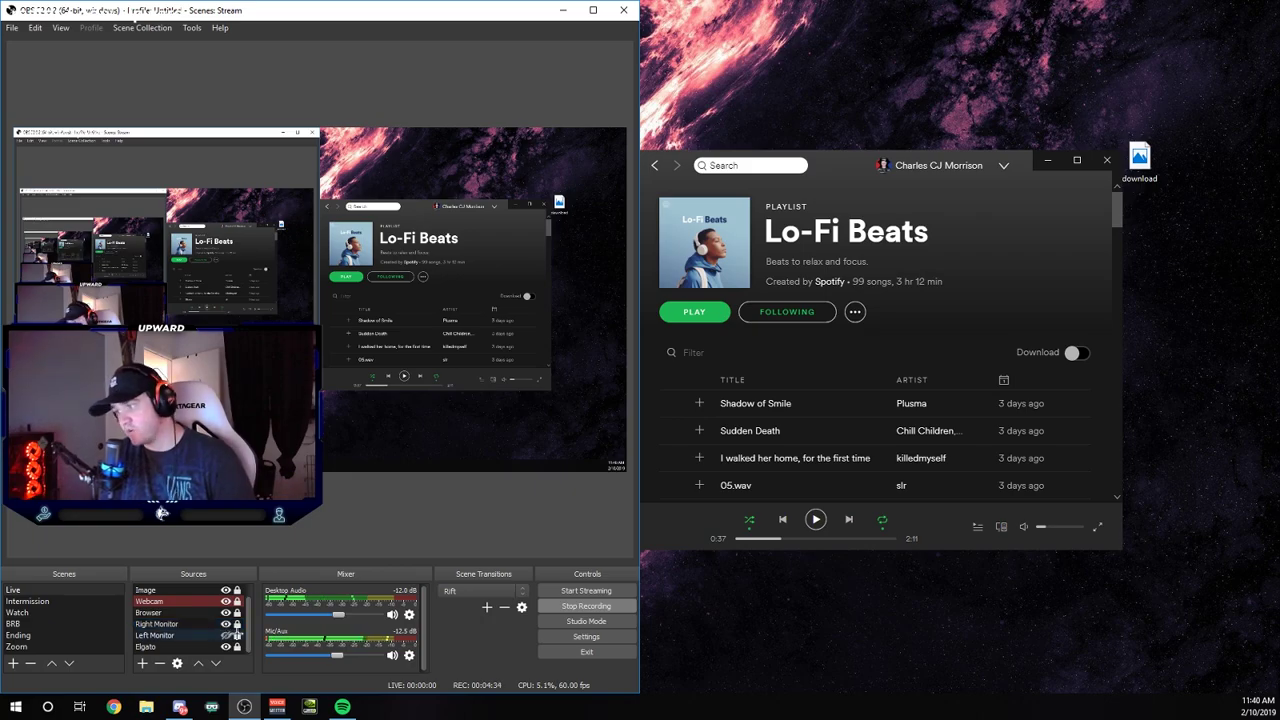
pyautogui.click(226, 635)
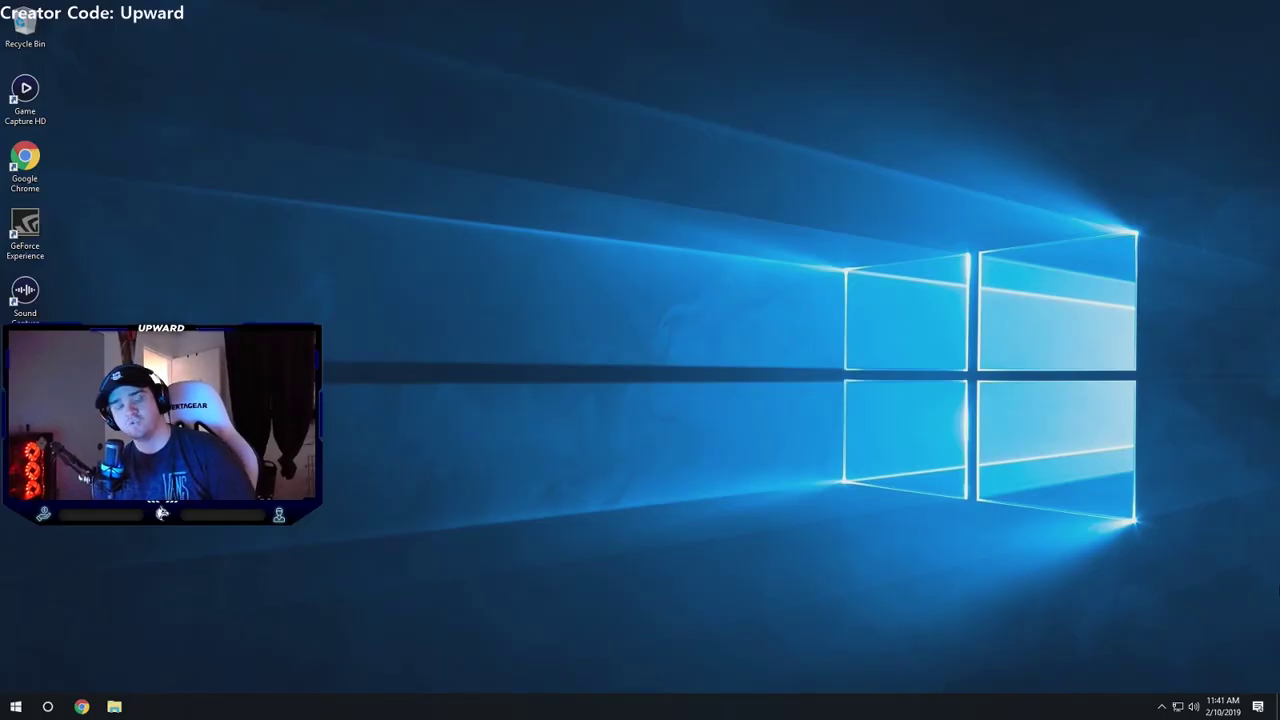